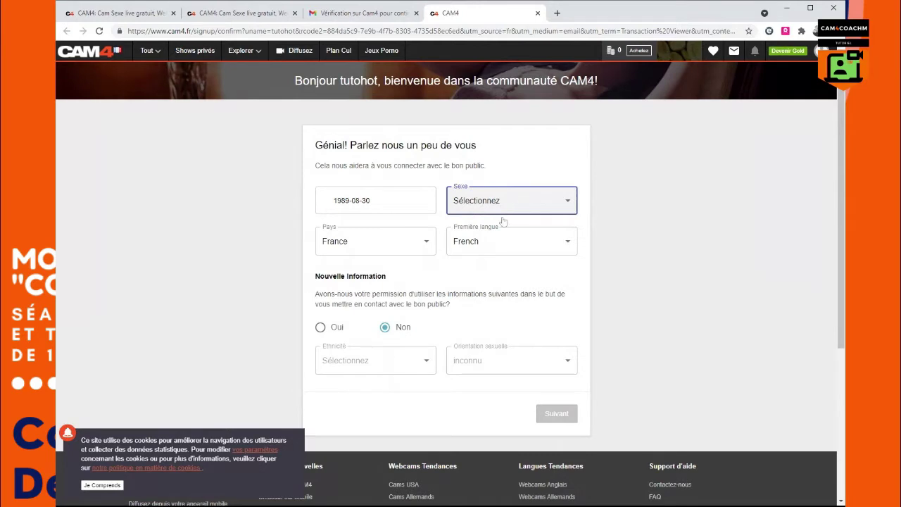
# - Submit the profile as Homme, ethnicity Blanc / Caucasien, orientation bisexuel (le), sharing details set to Oui
pyautogui.click(501, 219)
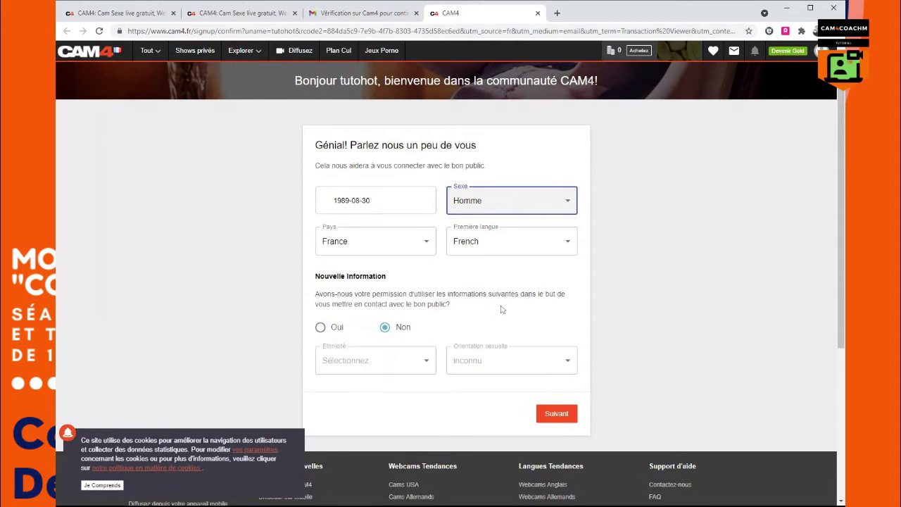
pyautogui.click(383, 327)
pyautogui.click(320, 326)
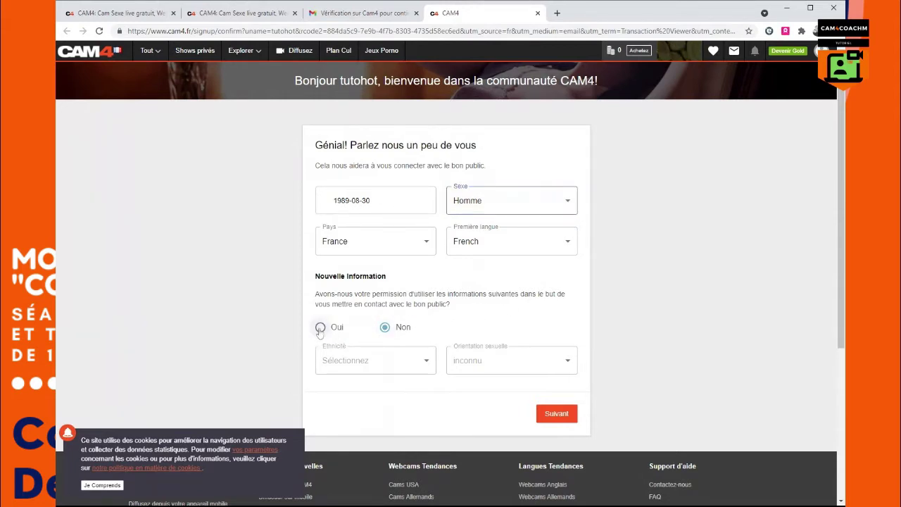
pyautogui.click(414, 362)
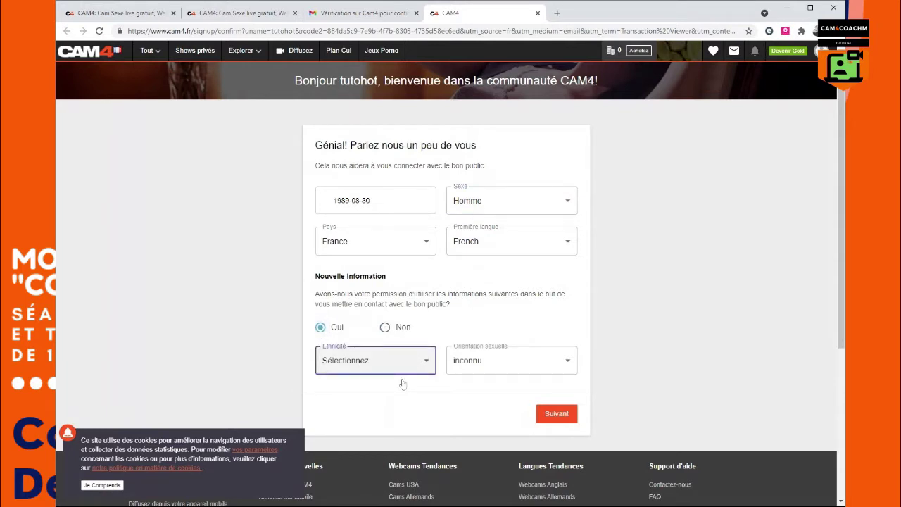
pyautogui.click(401, 384)
pyautogui.click(544, 360)
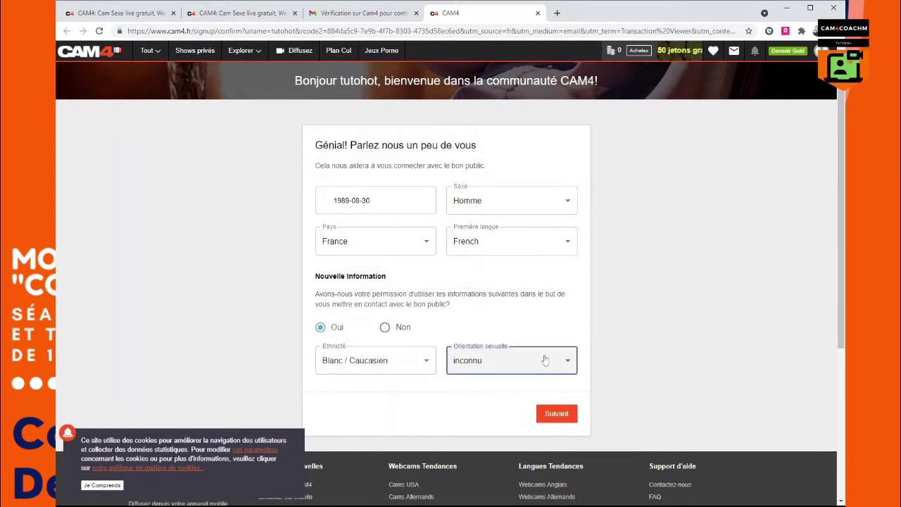
pyautogui.click(468, 399)
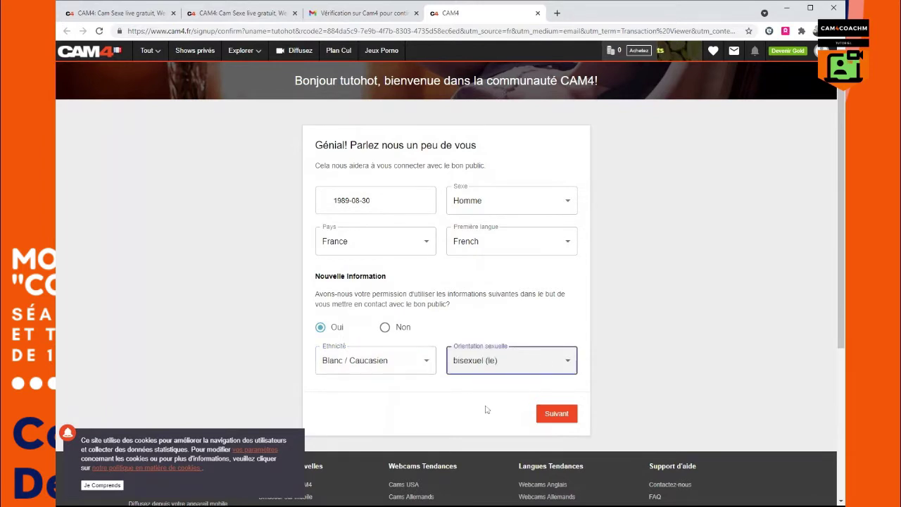
pyautogui.click(556, 414)
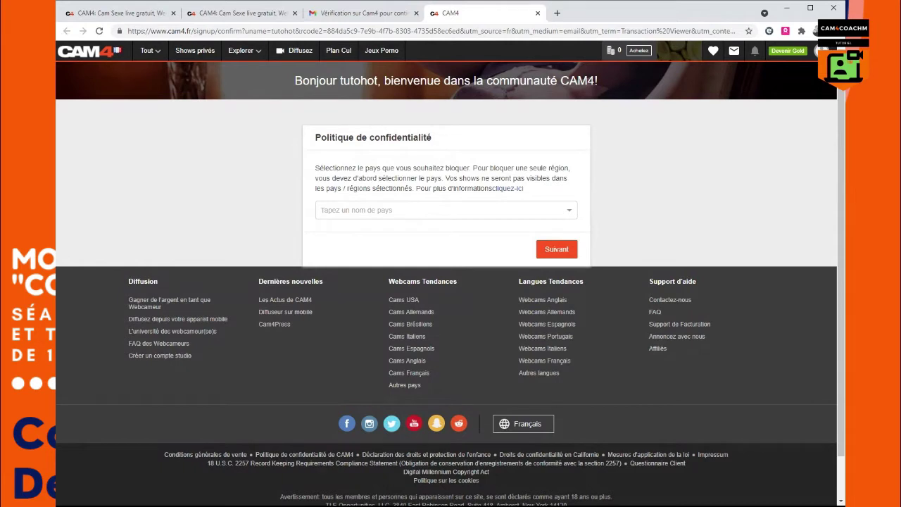
# - Block France and its FR - Aquitaine region from viewing the shows, then continue
pyautogui.click(385, 211)
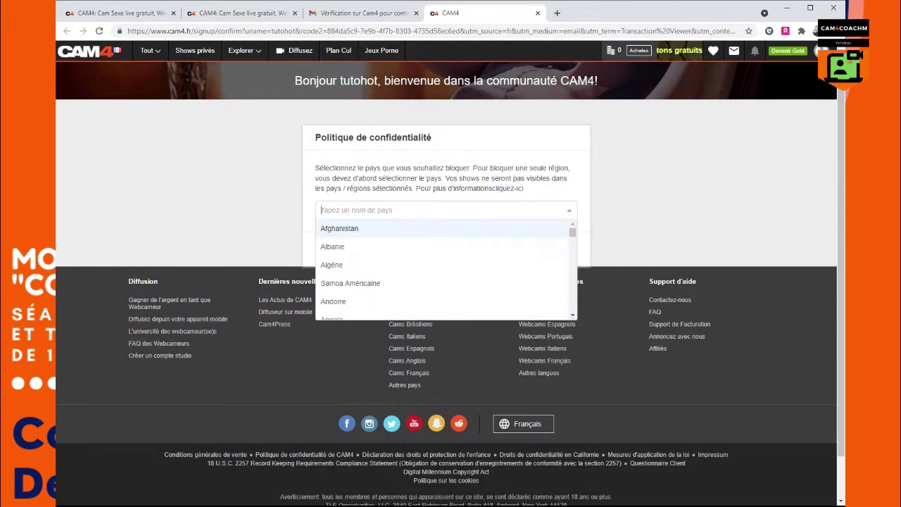
pyautogui.write('far')
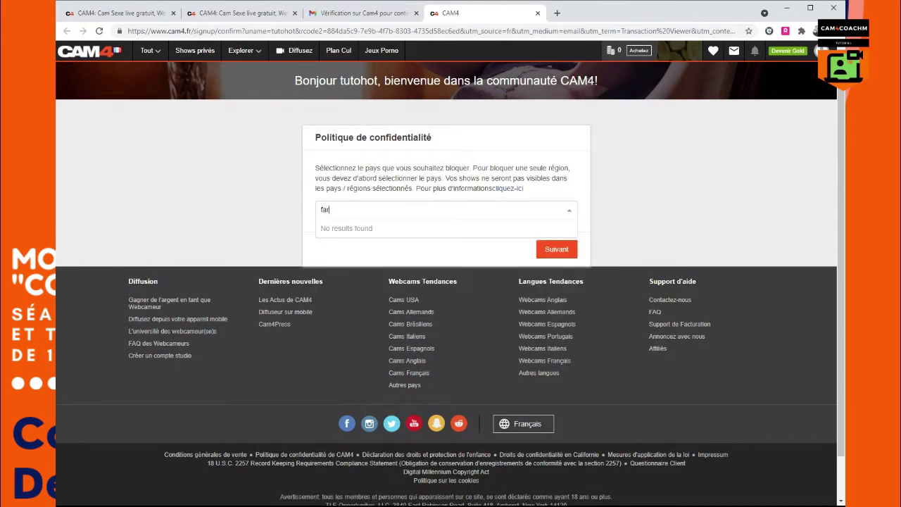
pyautogui.press('BackSpace')
pyautogui.press('BackSpace')
pyautogui.write('rance')
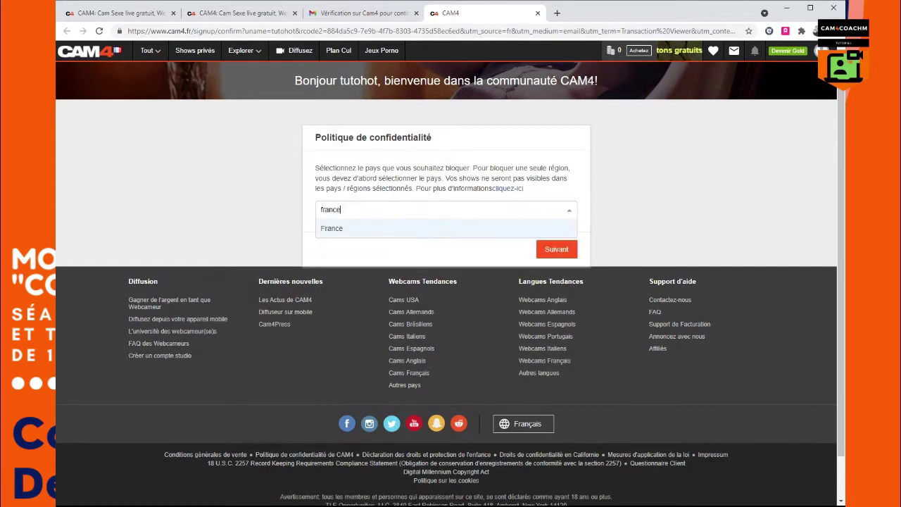
pyautogui.click(361, 228)
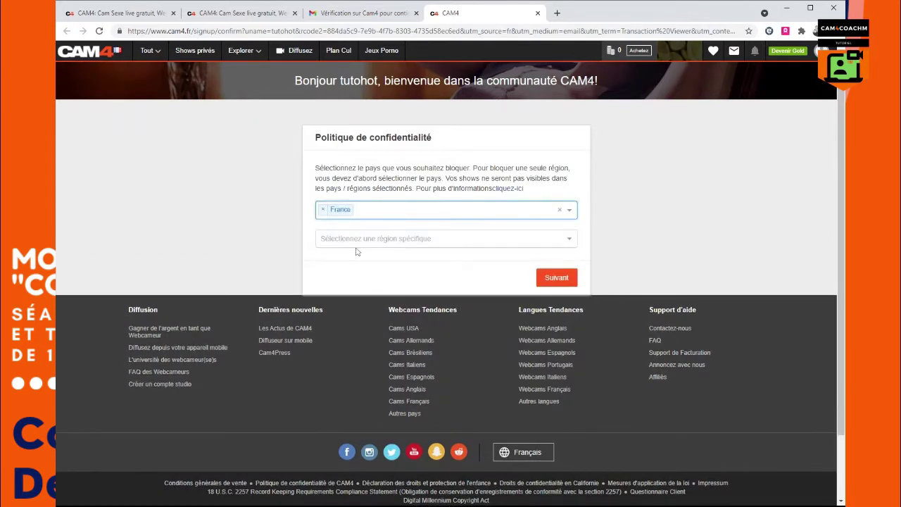
pyautogui.click(456, 240)
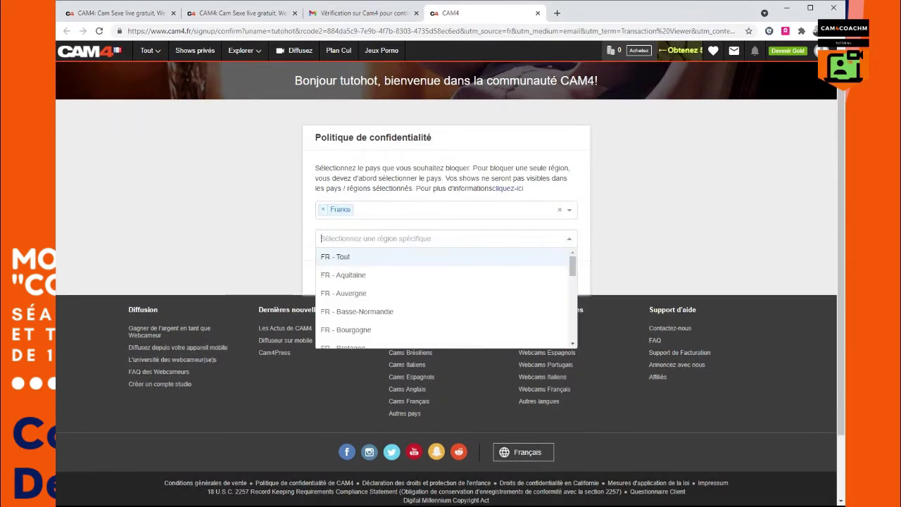
pyautogui.click(397, 277)
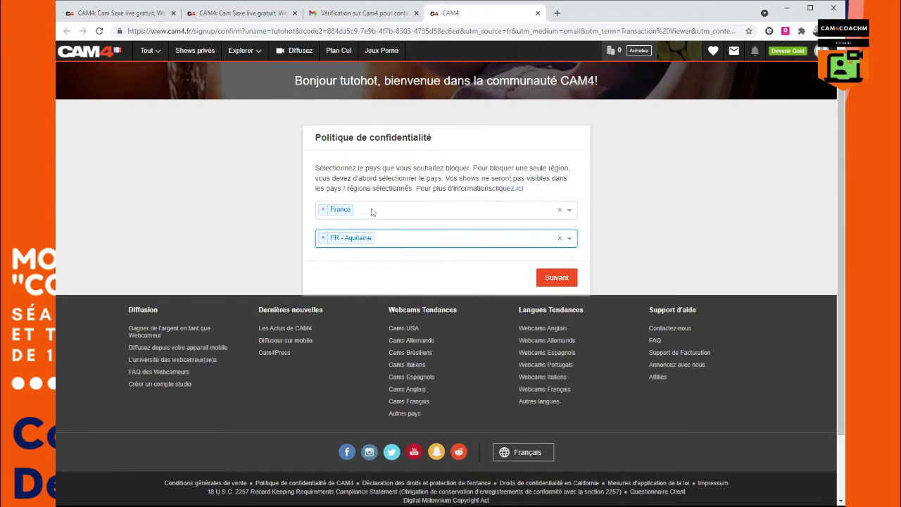
pyautogui.click(556, 279)
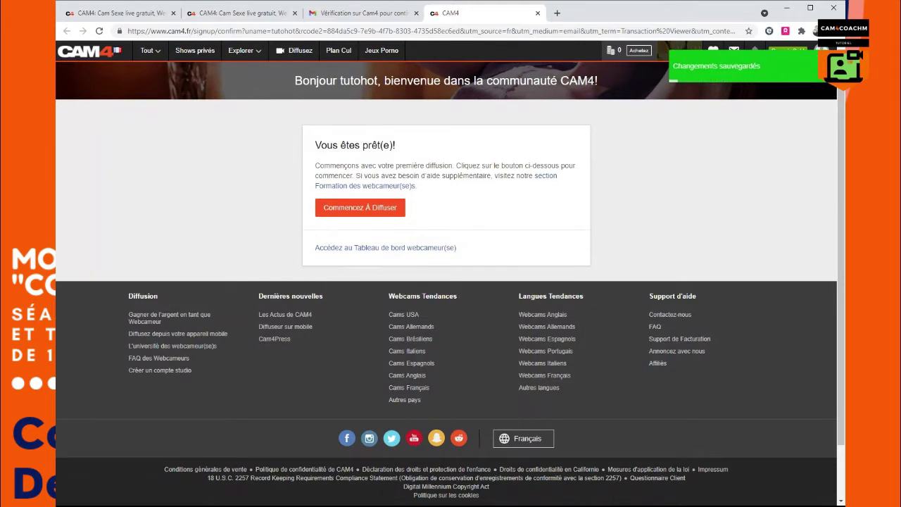
# - Run a first test broadcast with the current settings, then close the broadcast window
pyautogui.click(365, 213)
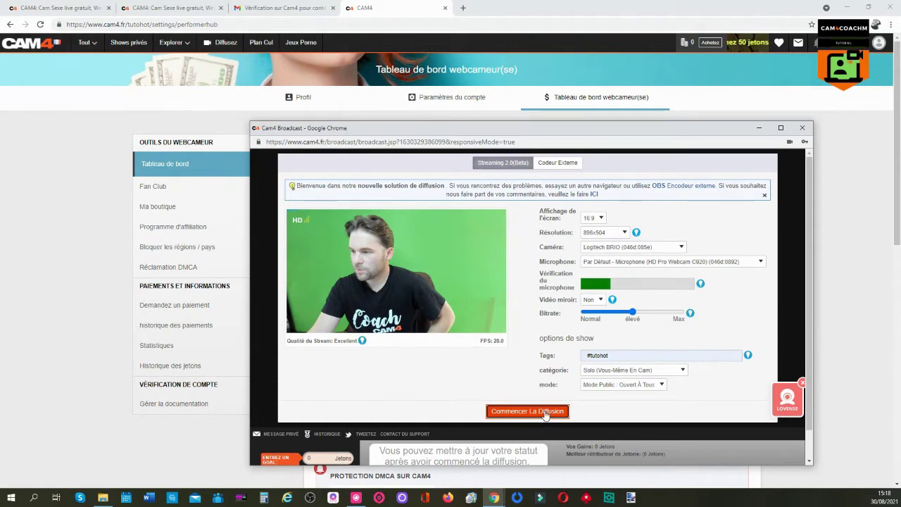
pyautogui.click(528, 411)
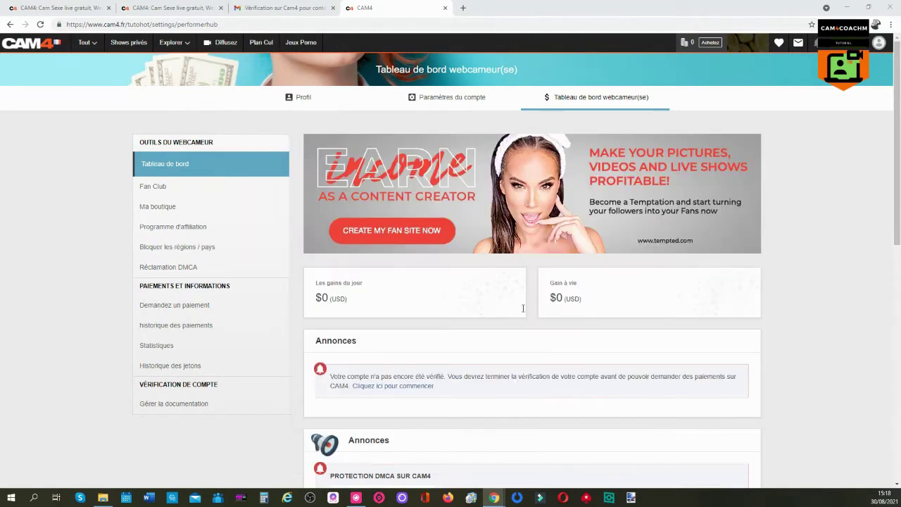
pyautogui.click(239, 415)
# - Start account verification from the account-not-verified announcement link
pyautogui.click(398, 389)
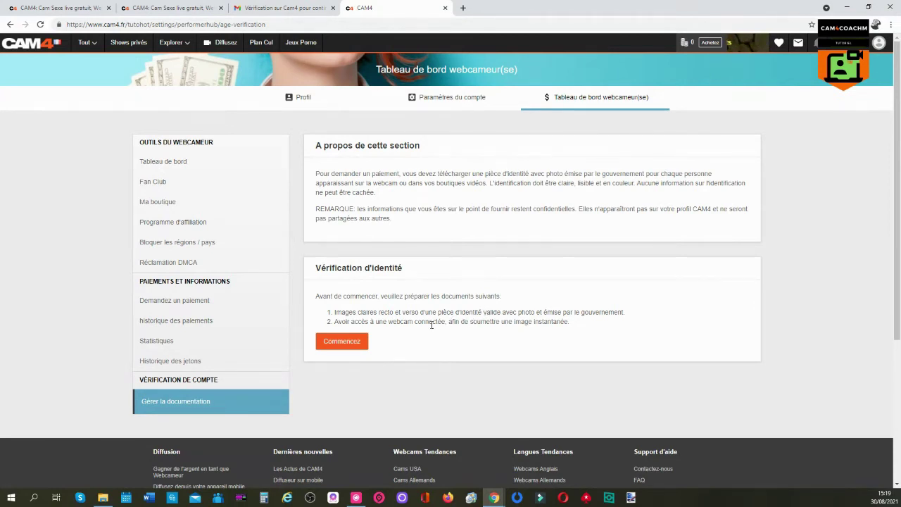
# - Begin the verification form and enter the full name exactly as on the ID
pyautogui.click(338, 345)
pyautogui.click(361, 333)
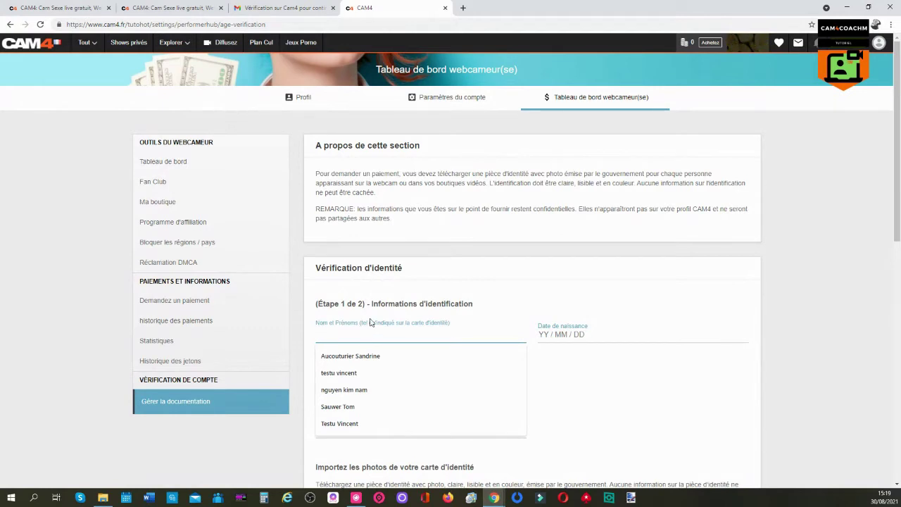
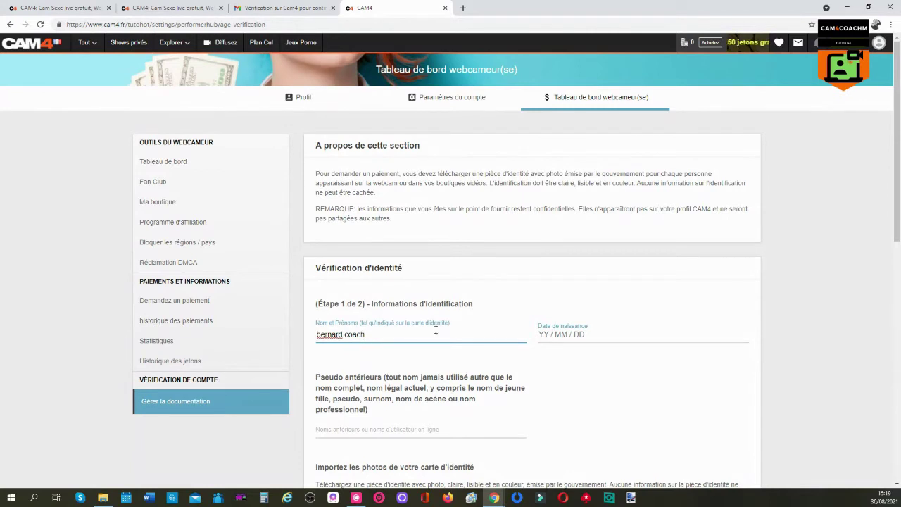
pyautogui.moveTo(374, 335); pyautogui.dragTo(201, 338)
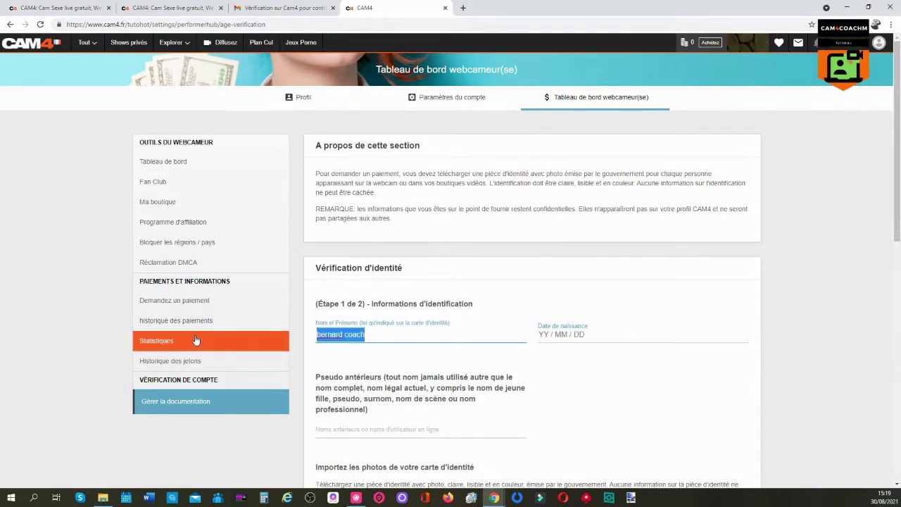
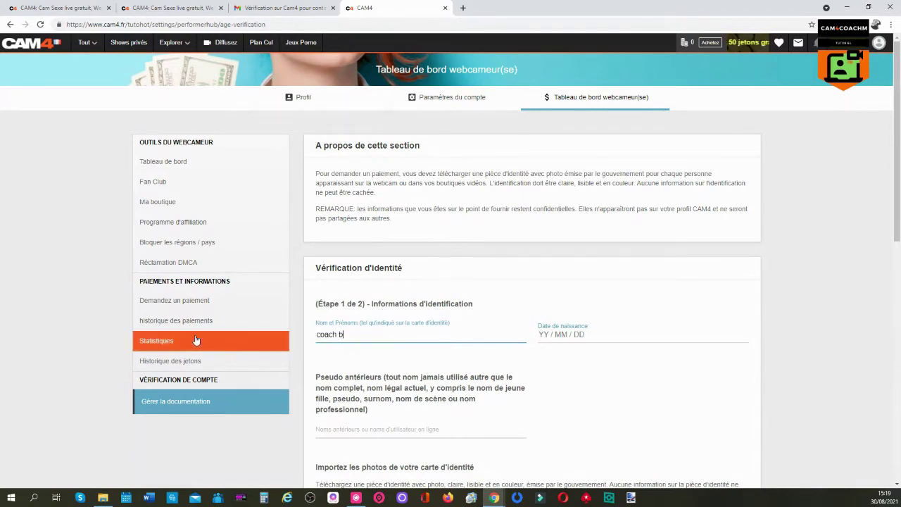
pyautogui.click(541, 335)
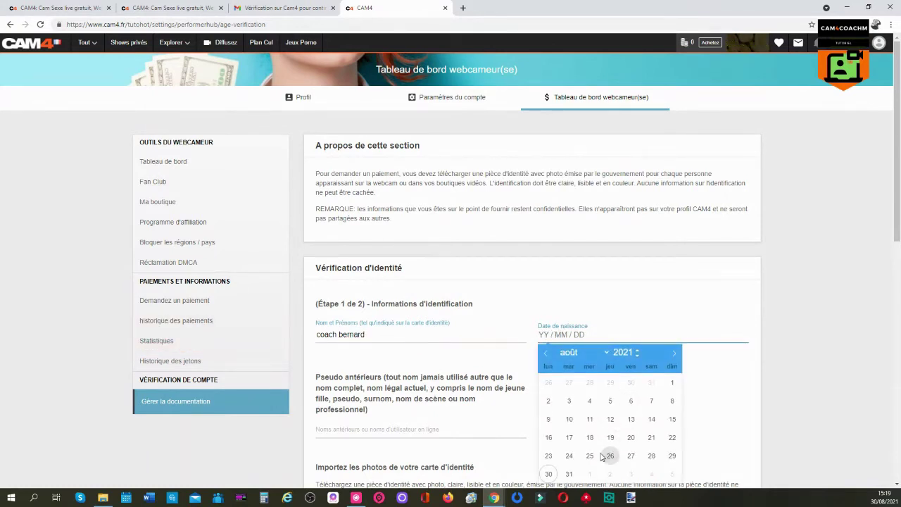
pyautogui.click(626, 353)
pyautogui.write('19')
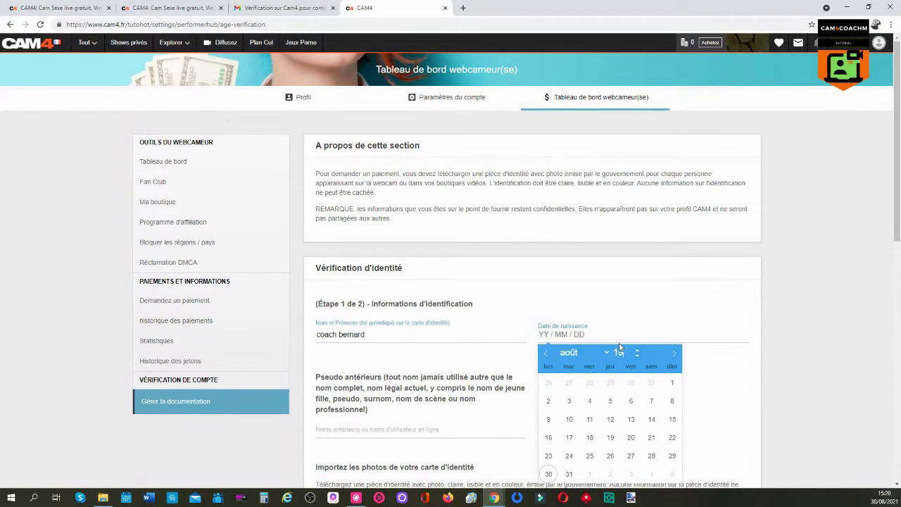
pyautogui.write('99')
pyautogui.click(609, 456)
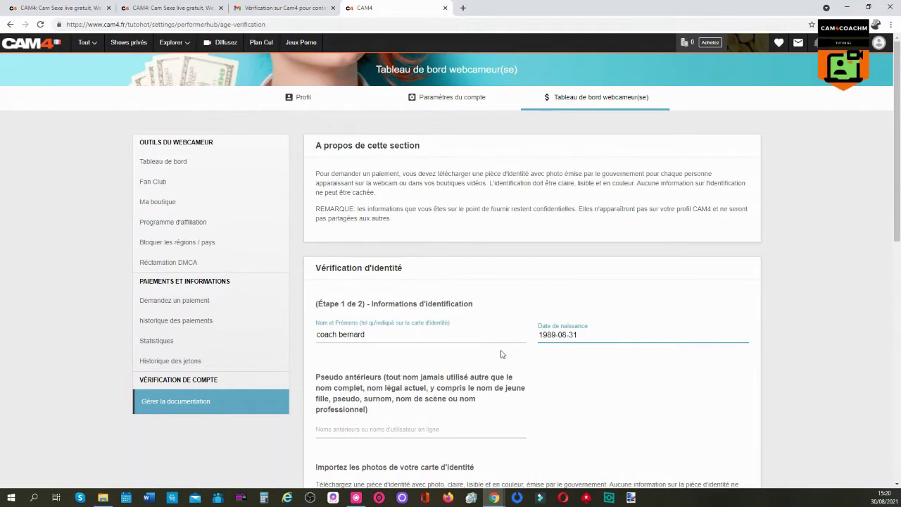
pyautogui.scroll(-1, 501, 354)
pyautogui.scroll(-3, 329, 390)
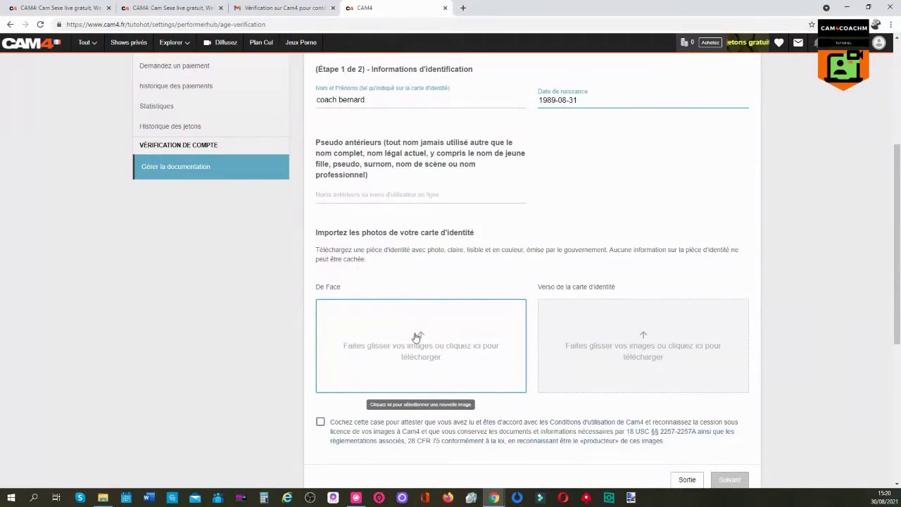
# - Upload the front and back ID card photos and tick the terms-of-use attestation
pyautogui.scroll(-2, 423, 335)
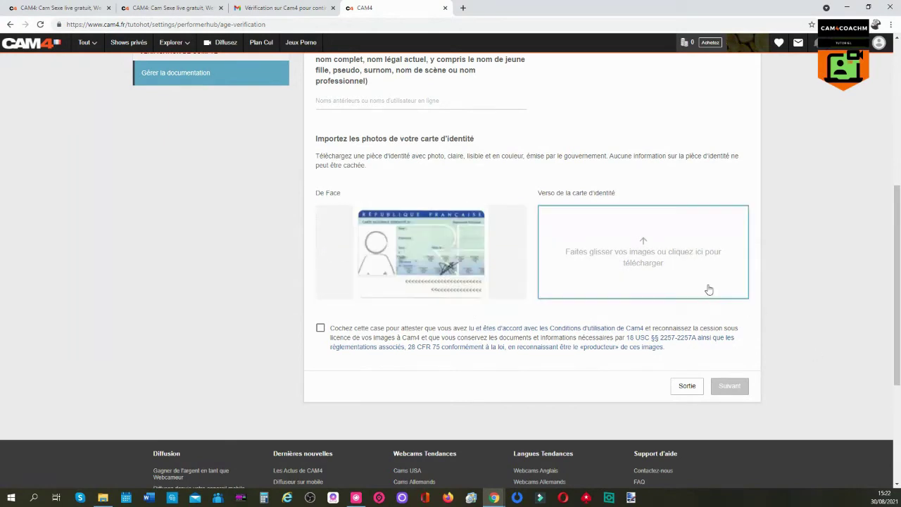
pyautogui.click(644, 240)
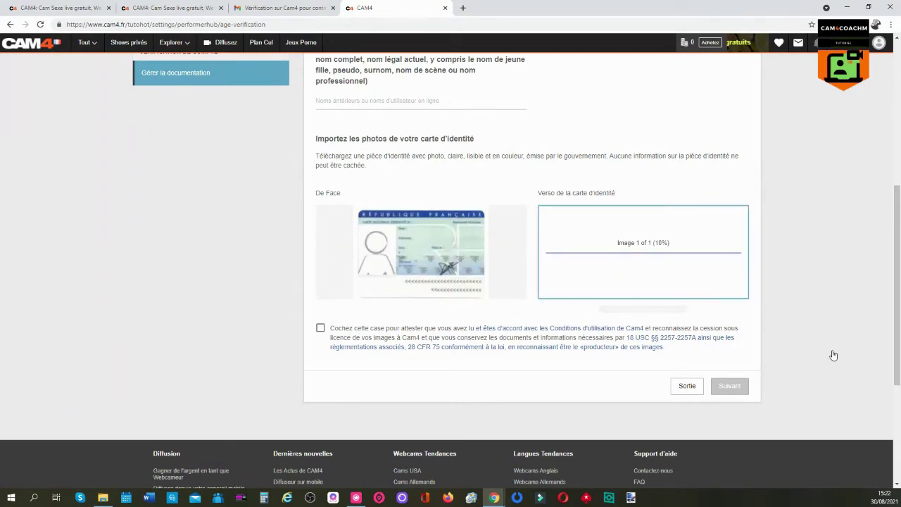
pyautogui.scroll(1, 757, 341)
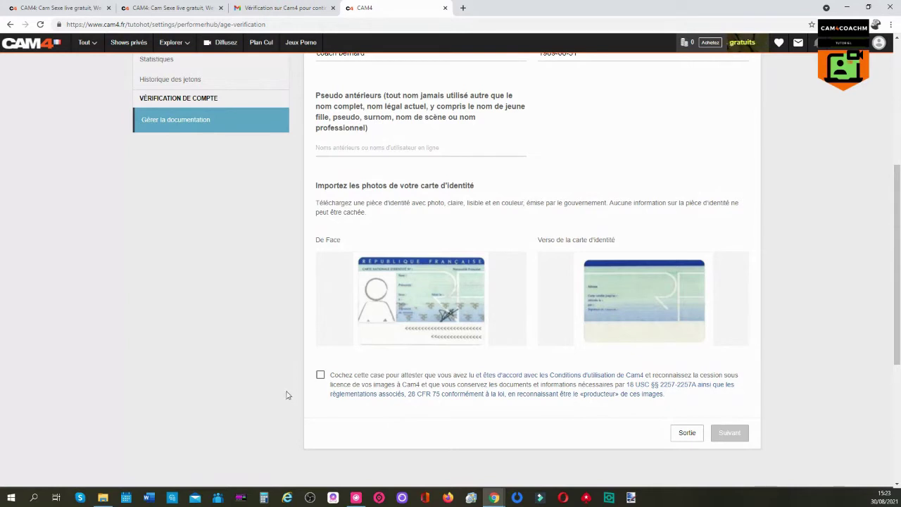
pyautogui.click(320, 374)
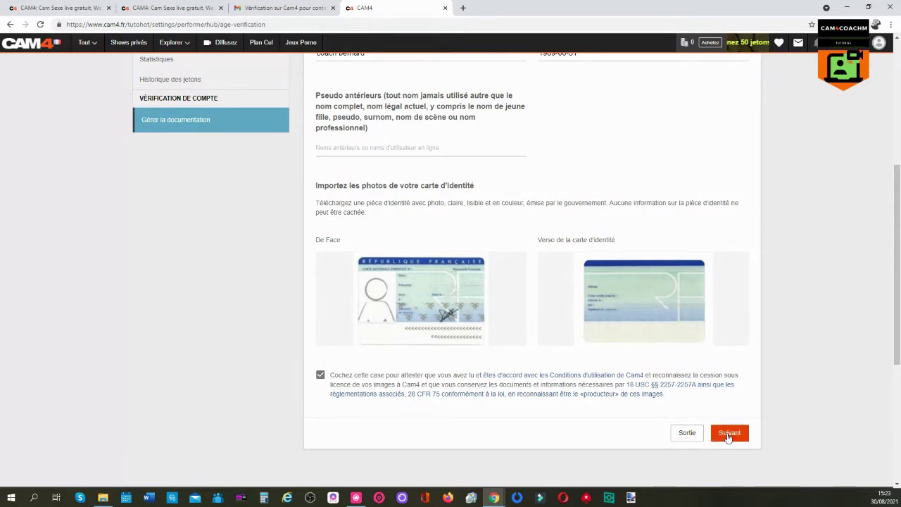
# - On the step 2 live photo check, start the webcam and capture a face snapshot
pyautogui.click(728, 434)
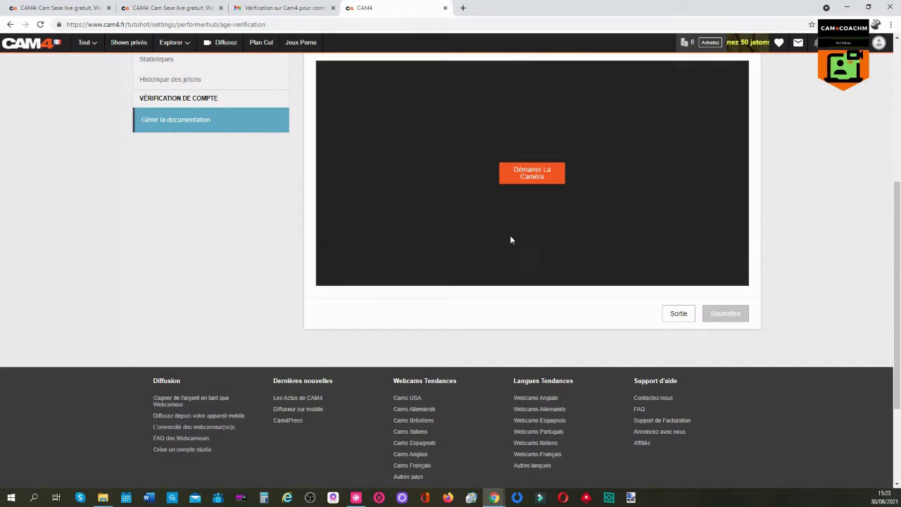
pyautogui.scroll(2, 496, 223)
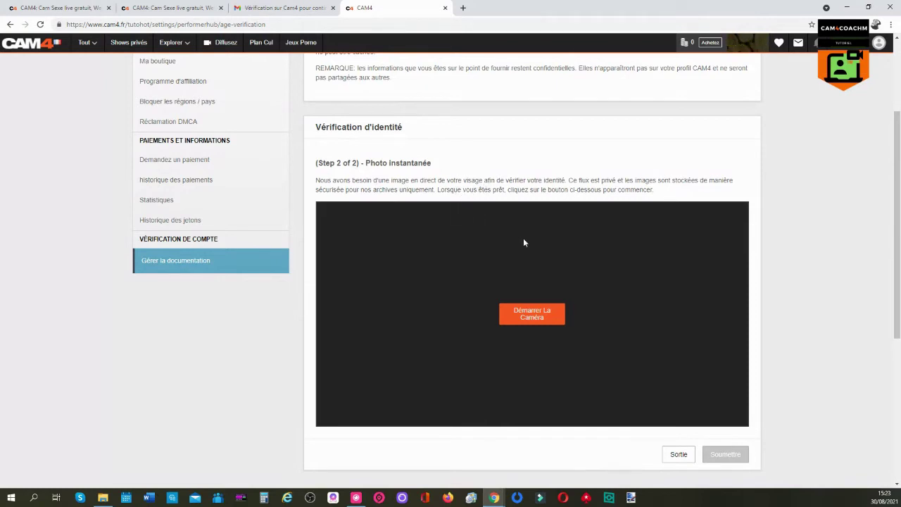
pyautogui.click(543, 317)
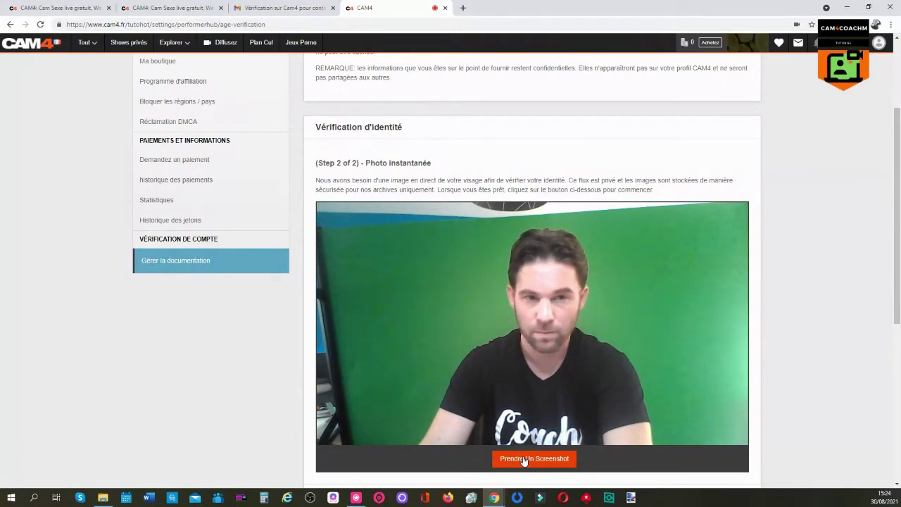
pyautogui.click(523, 459)
pyautogui.scroll(-3, 730, 331)
pyautogui.scroll(1, 729, 352)
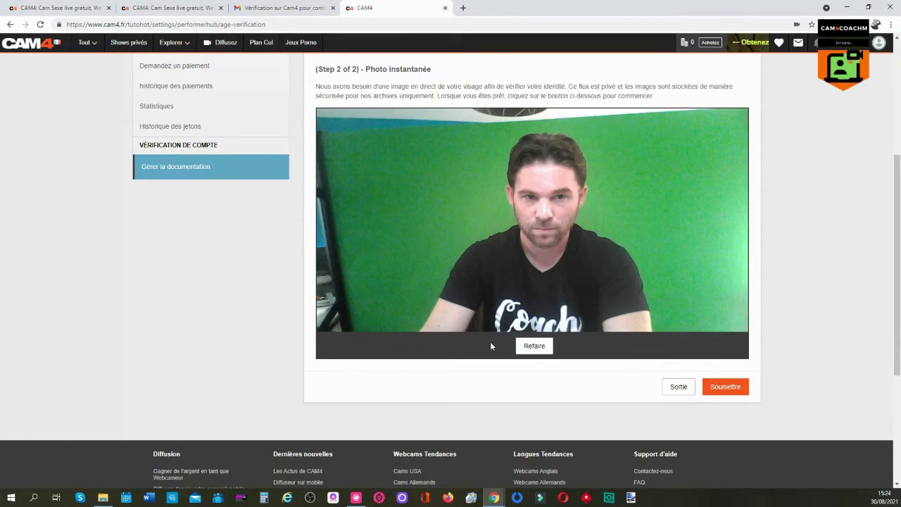
# - Submit verification and review the account status until it reads Approuvé, performer Vérifié
pyautogui.click(746, 390)
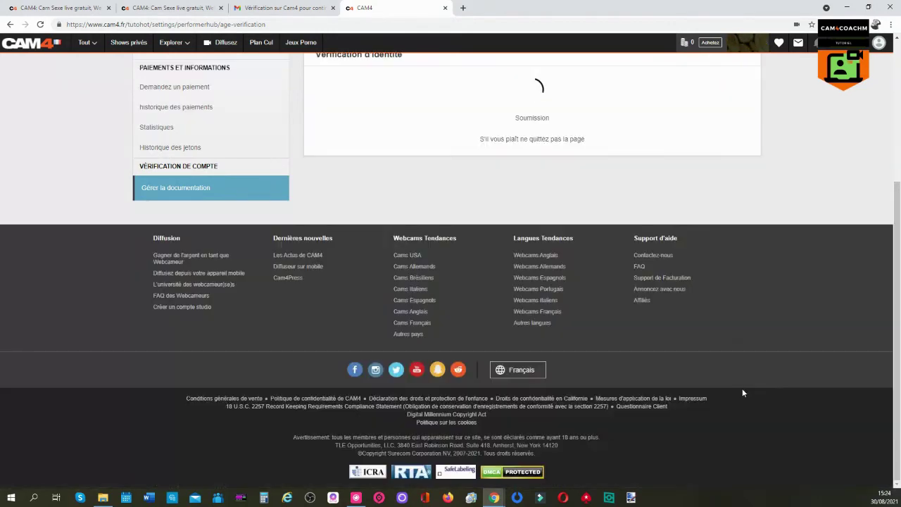
pyautogui.scroll(1, 641, 315)
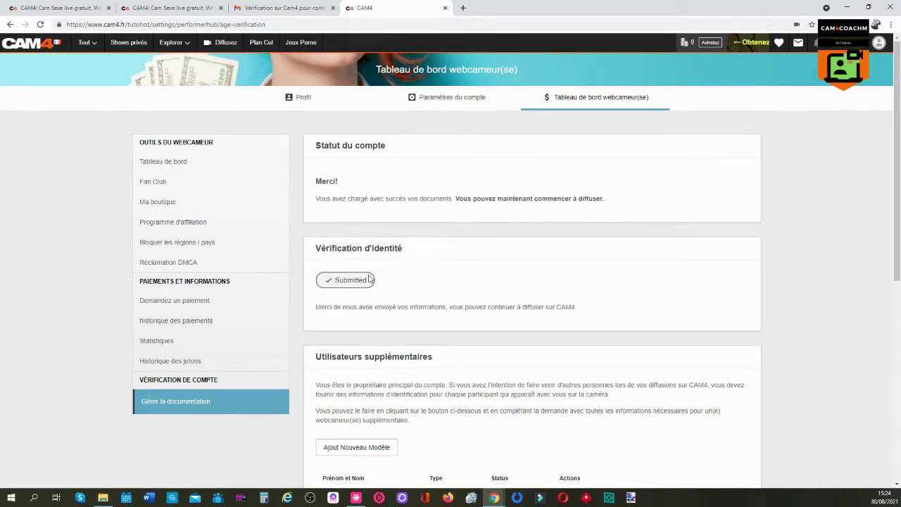
pyautogui.scroll(-3, 369, 276)
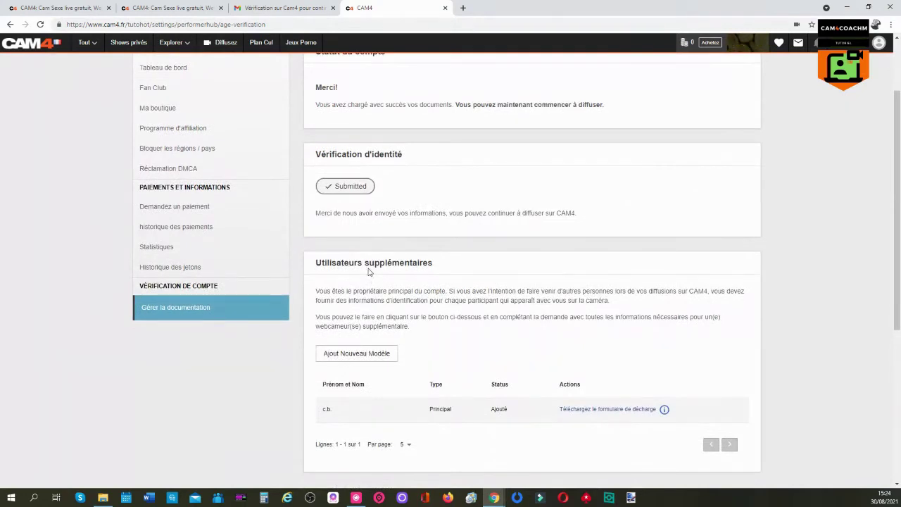
pyautogui.scroll(-2, 369, 273)
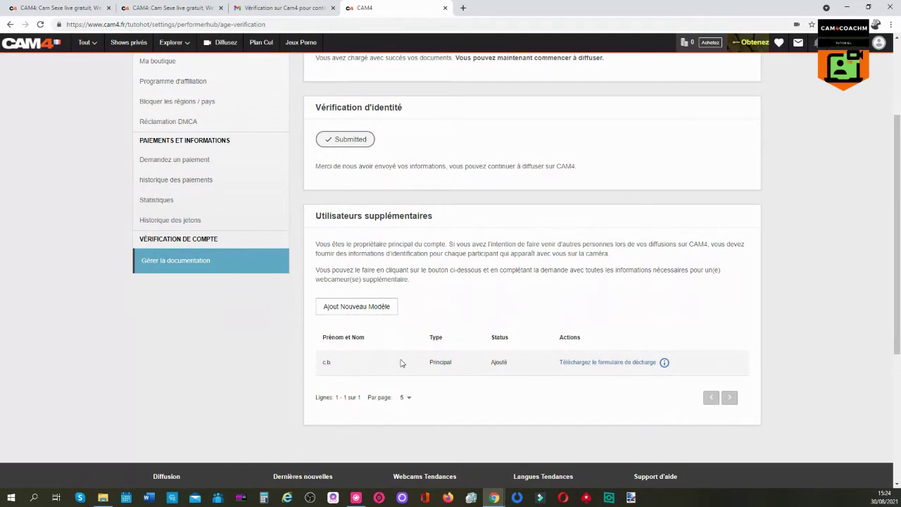
pyautogui.moveTo(493, 362); pyautogui.dragTo(511, 363)
pyautogui.scroll(2, 509, 295)
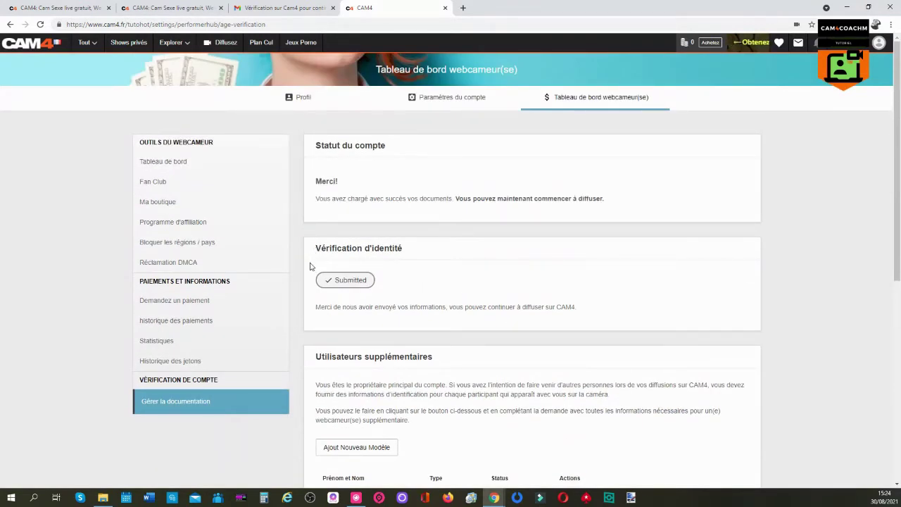
pyautogui.scroll(-1, 315, 257)
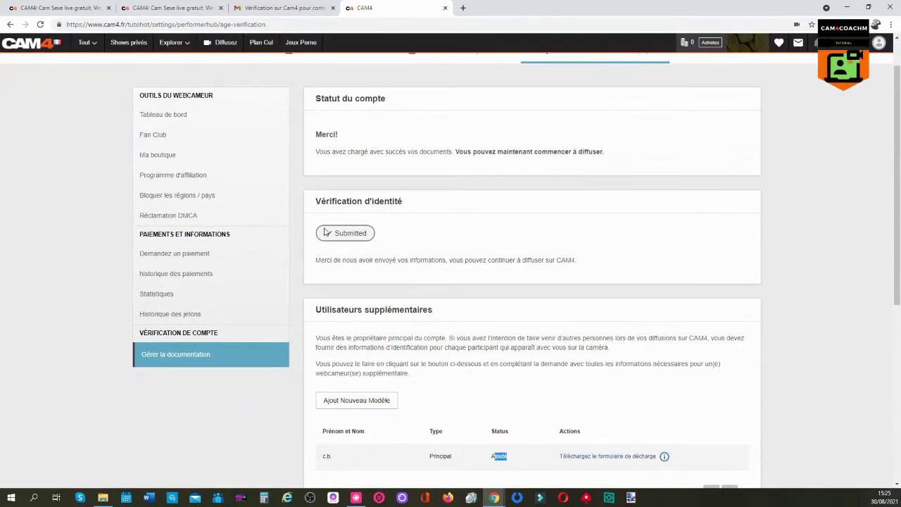
pyautogui.scroll(-2, 527, 370)
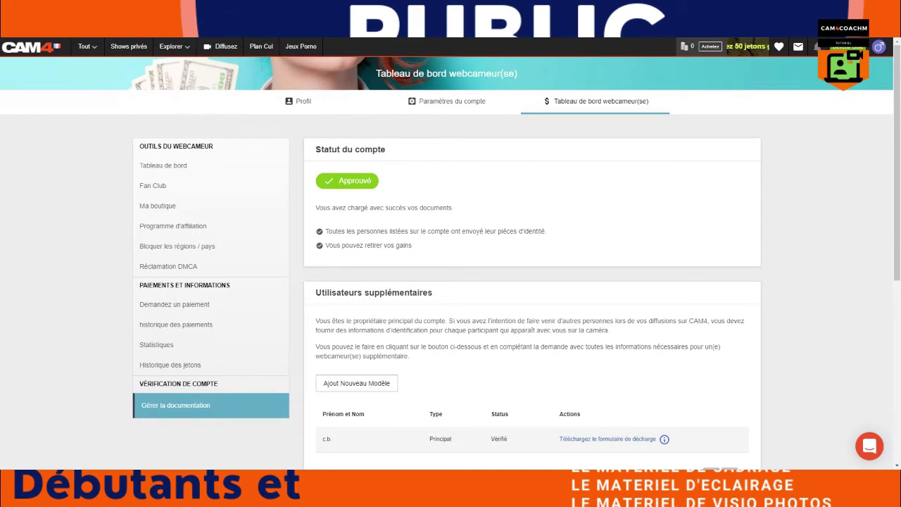
# - Scroll the CAM4 homepage while the SMS Verification security prompt appears
pyautogui.scroll(-1, 411, 325)
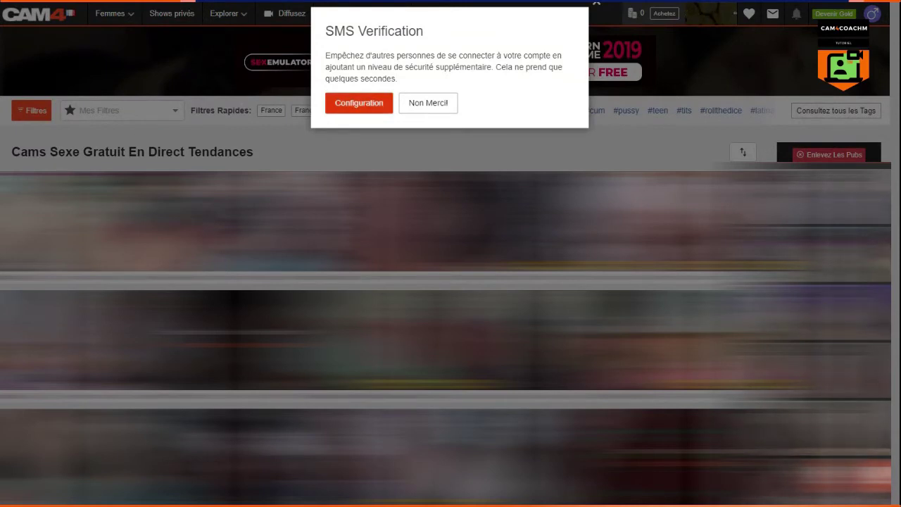
# - Choose three security questions on the Sécurité page, fill each answer, and save
pyautogui.click(365, 108)
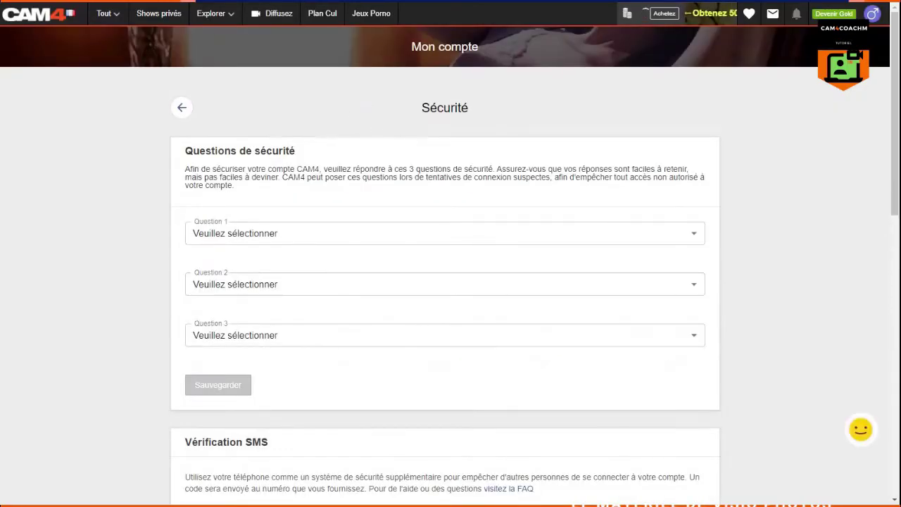
pyautogui.click(244, 242)
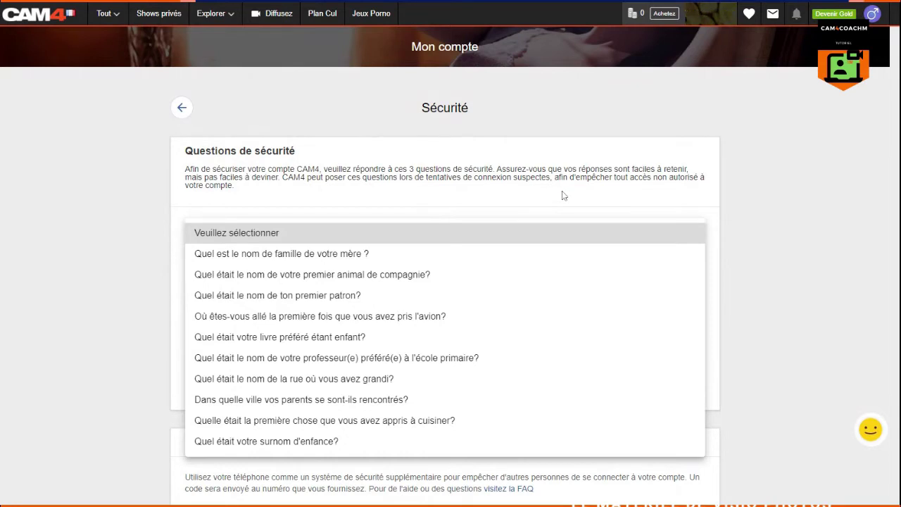
pyautogui.press('Tab')
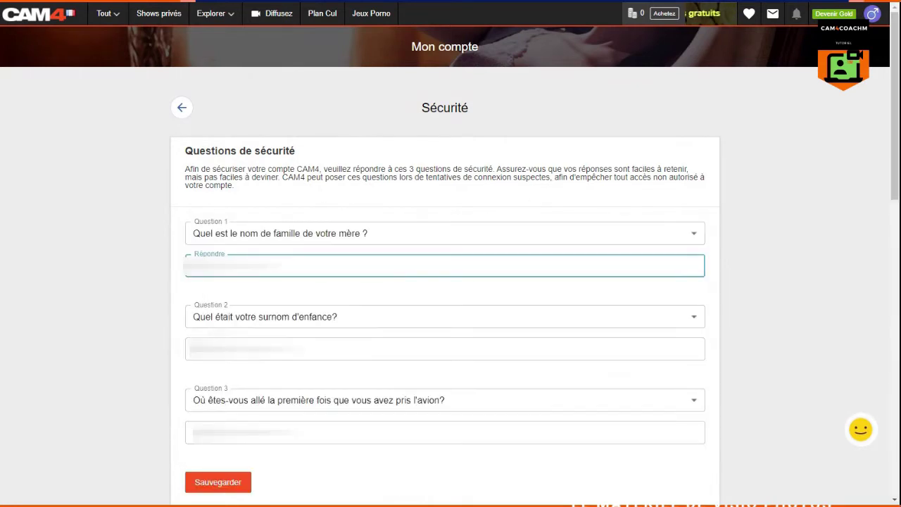
pyautogui.press('Tab')
pyautogui.press('Tab')
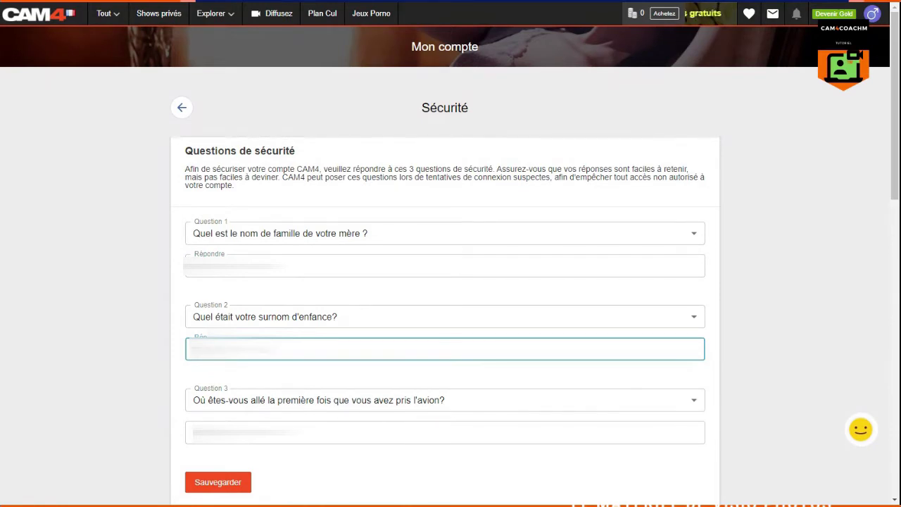
pyautogui.press('Tab')
pyautogui.press('Tab')
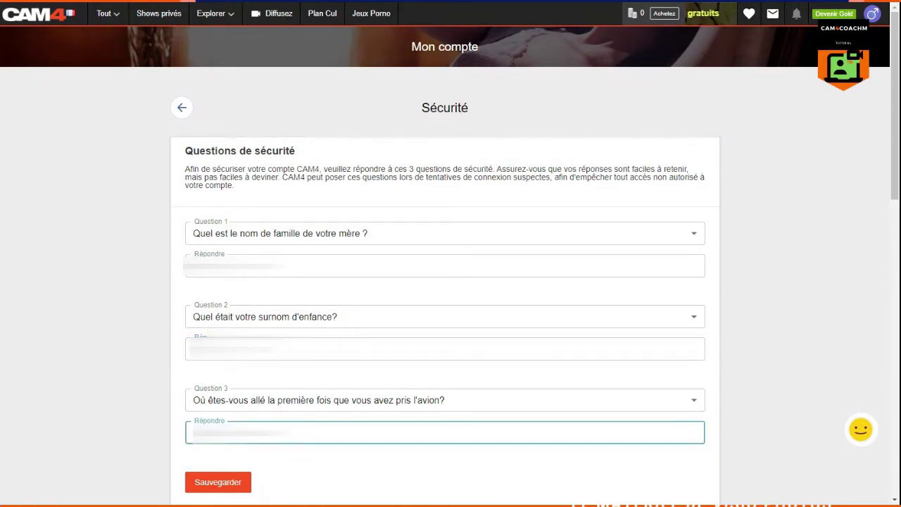
pyautogui.click(219, 484)
# - Enter the account password to confirm, giving Changements sauvegardés
pyautogui.click(374, 255)
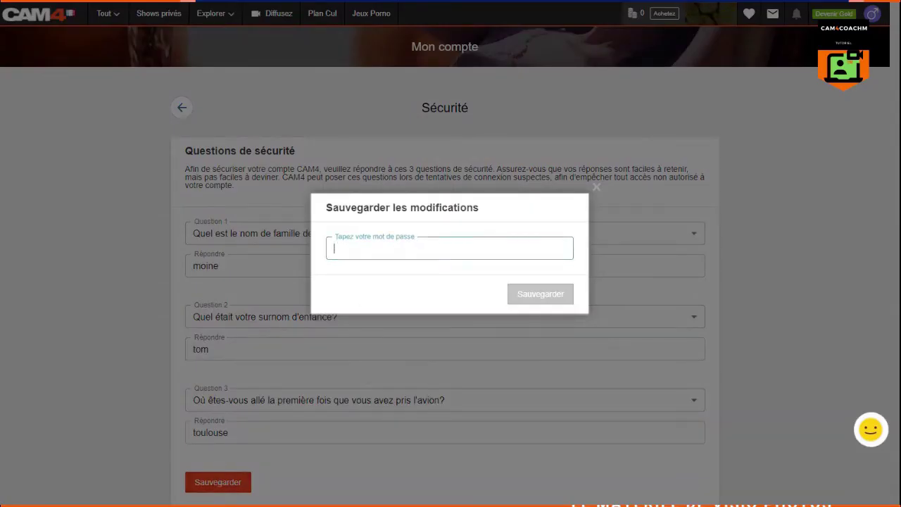
pyautogui.write('m')
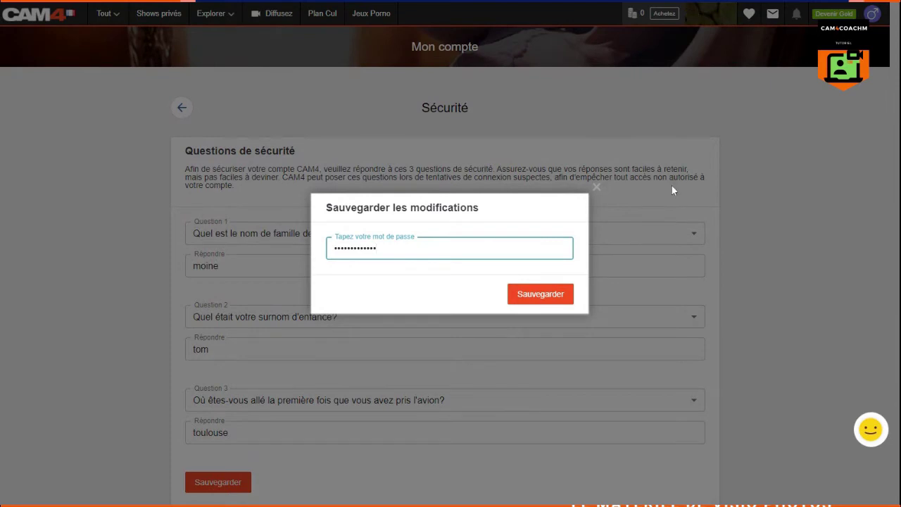
pyautogui.click(542, 297)
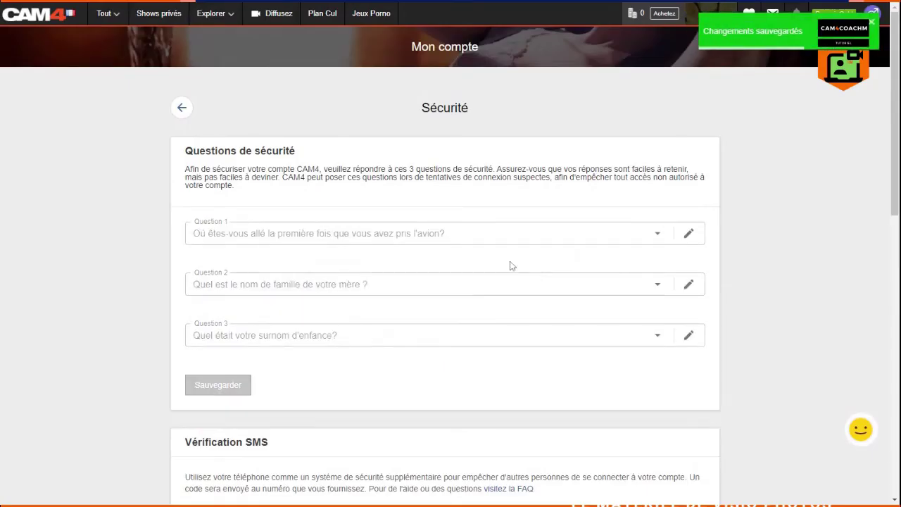
pyautogui.scroll(-5, 465, 252)
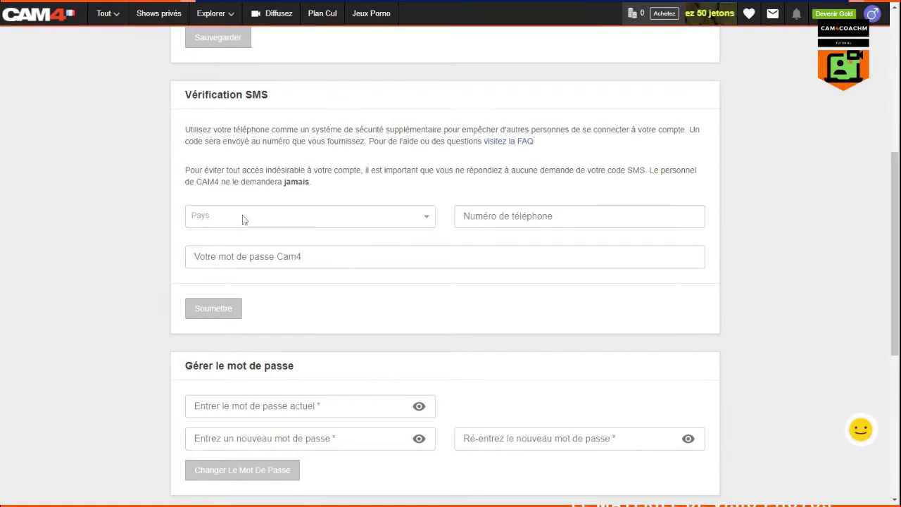
# - Submit a France phone number for SMS verification, confirming it with the account password
pyautogui.click(311, 217)
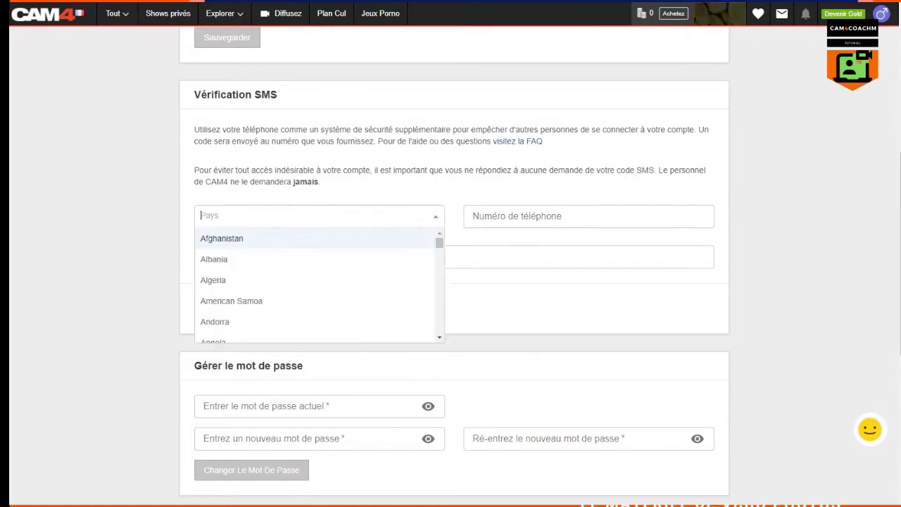
pyautogui.write('fr')
pyautogui.click(213, 260)
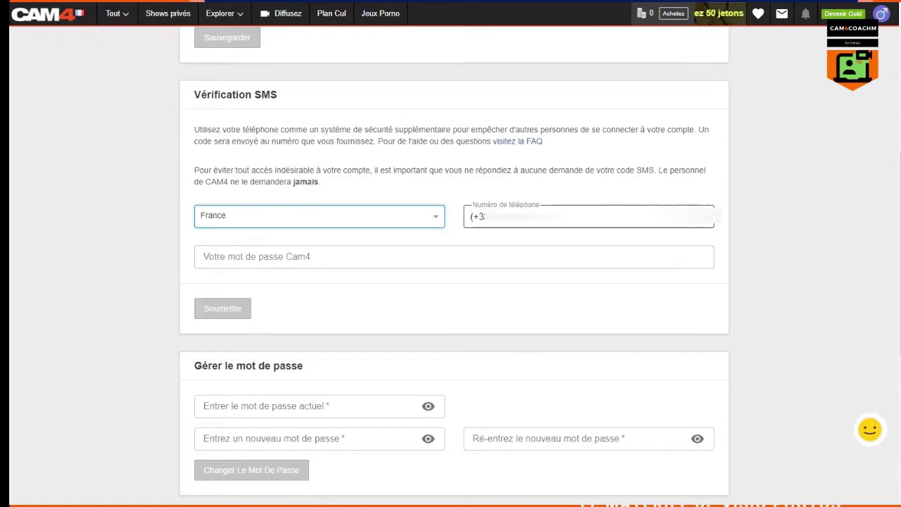
pyautogui.click(588, 216)
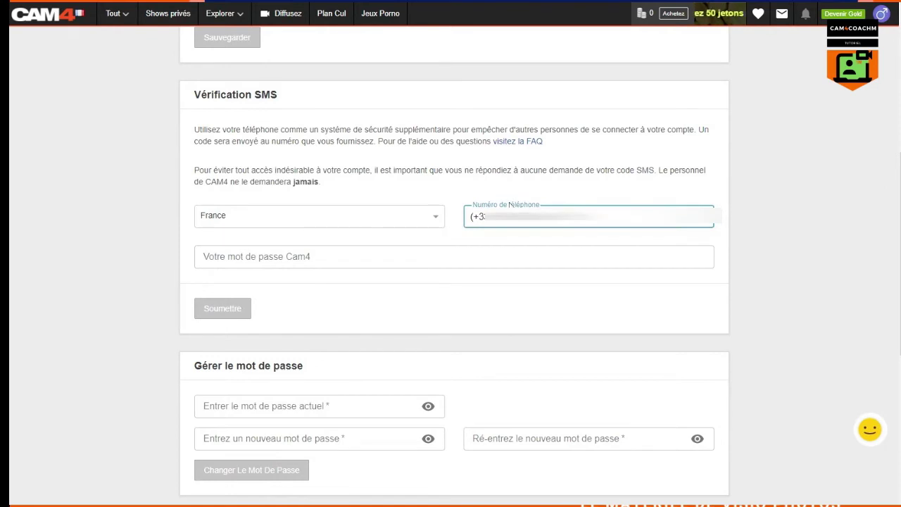
pyautogui.click(242, 252)
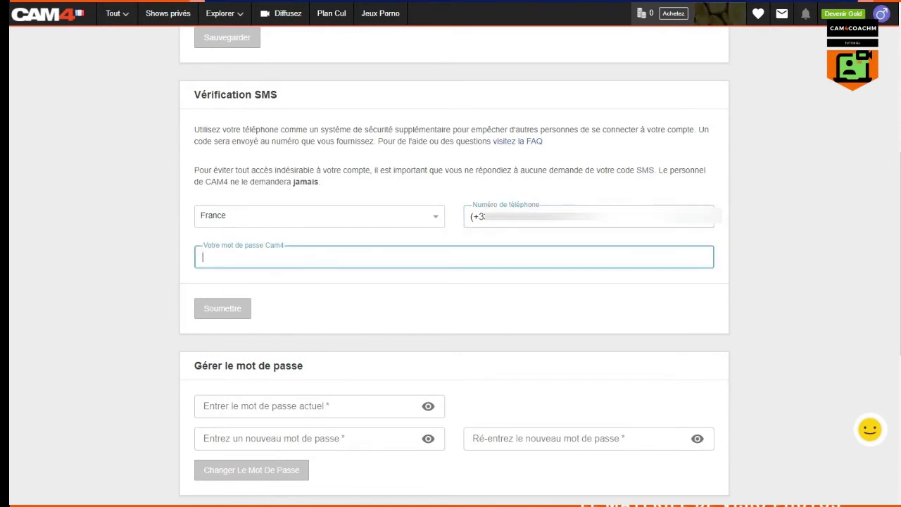
pyautogui.write('•')
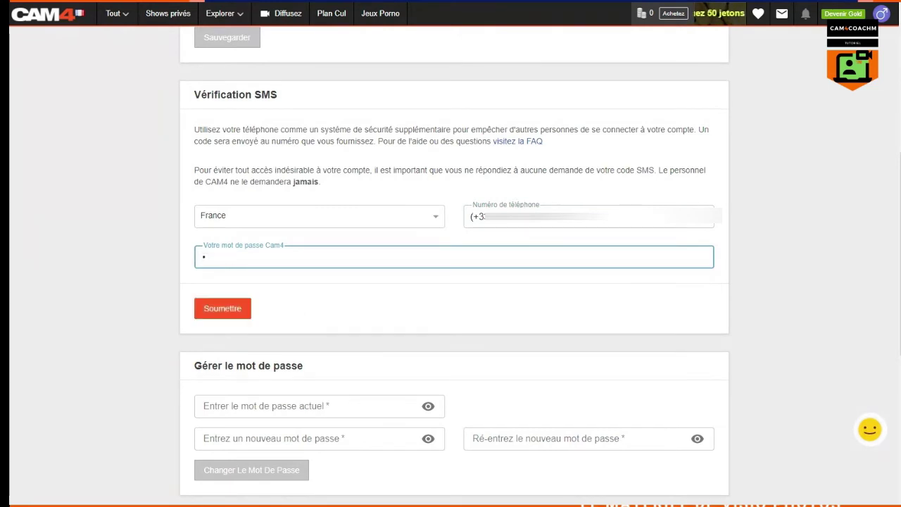
pyautogui.write('••••••••••••')
pyautogui.click(298, 285)
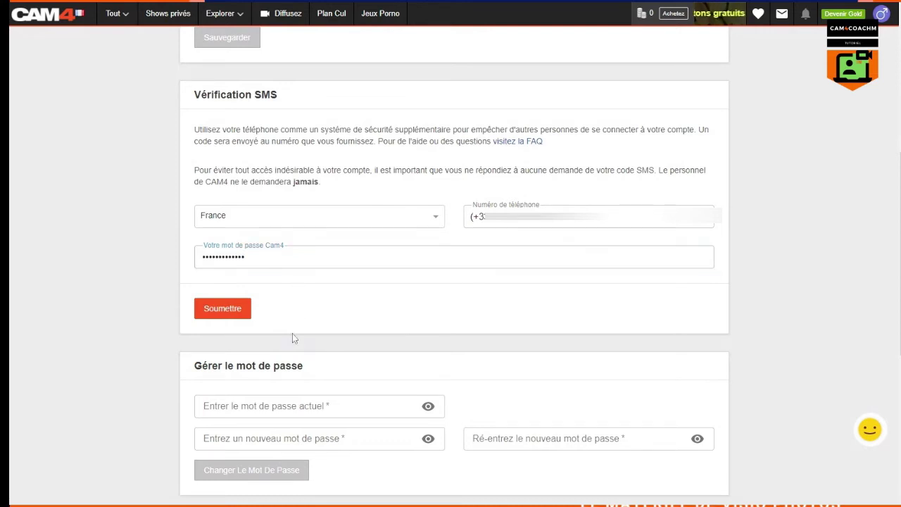
pyautogui.click(221, 315)
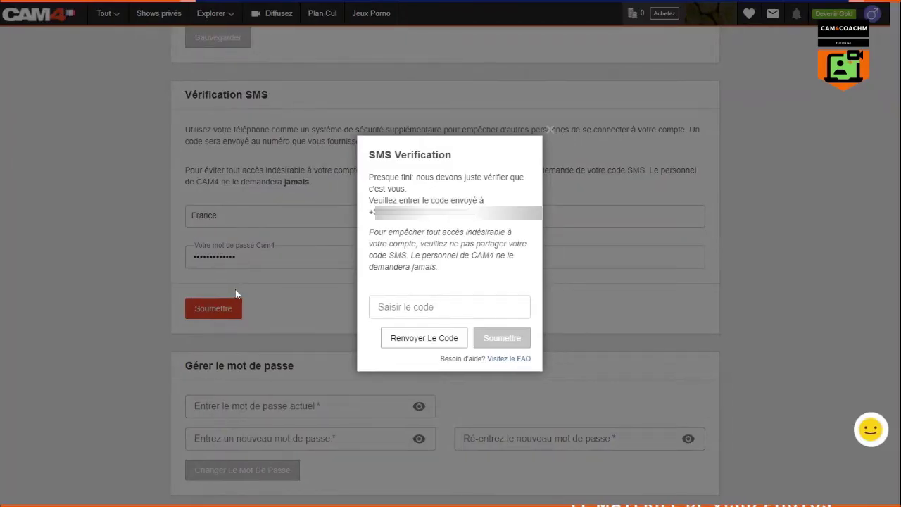
# - Enter the SMS verification code received and submit it
pyautogui.click(414, 307)
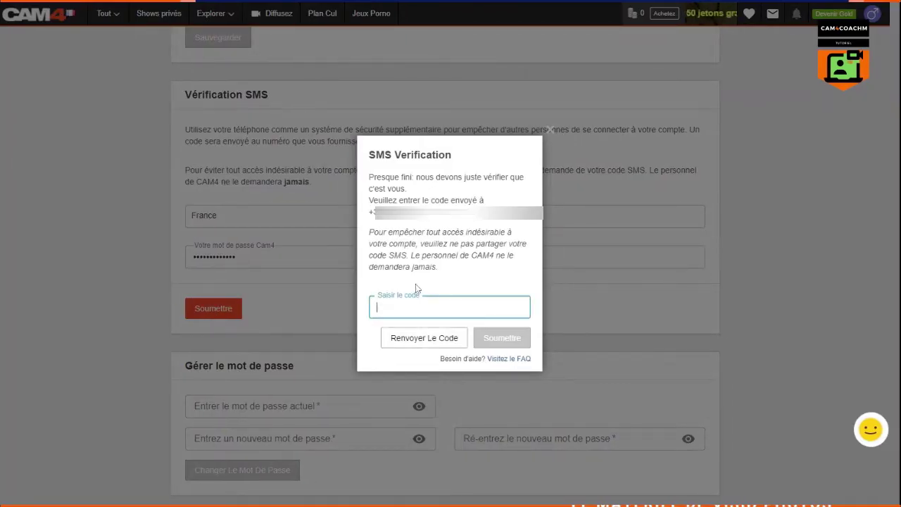
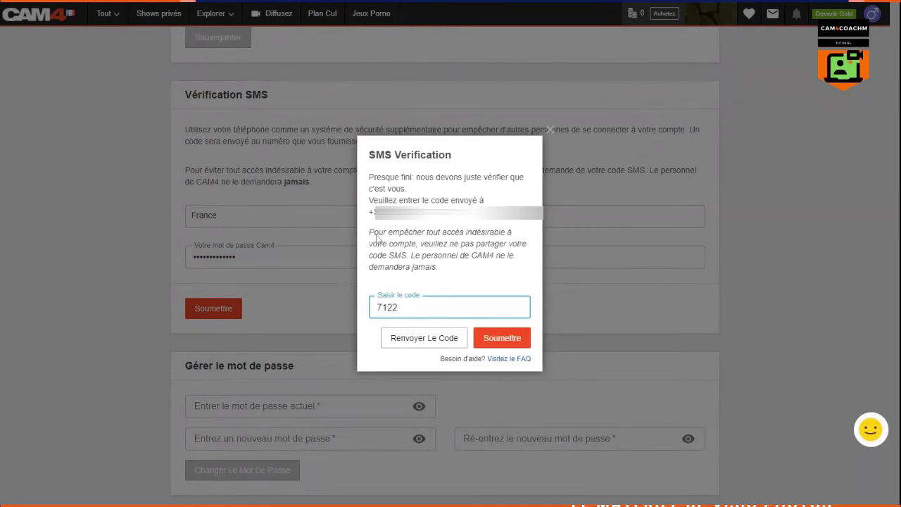
pyautogui.click(507, 341)
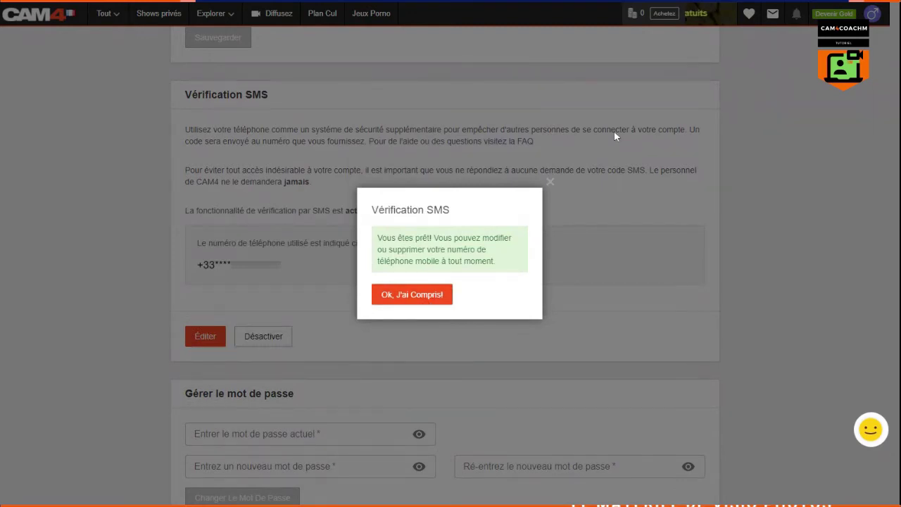
# - Dismiss the 'Vous êtes prêt' confirmation and scroll through the account page
pyautogui.click(412, 294)
pyautogui.scroll(-6, 446, 265)
pyautogui.scroll(-4, 444, 269)
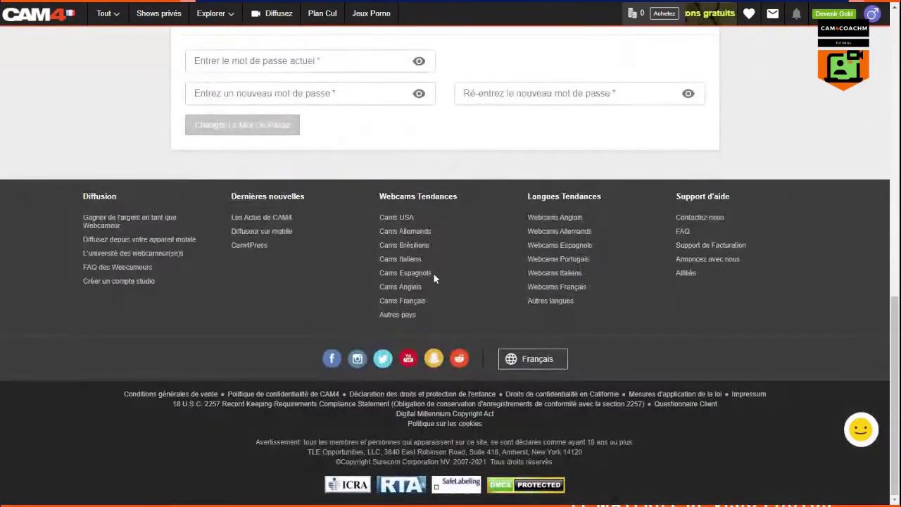
pyautogui.scroll(2, 434, 274)
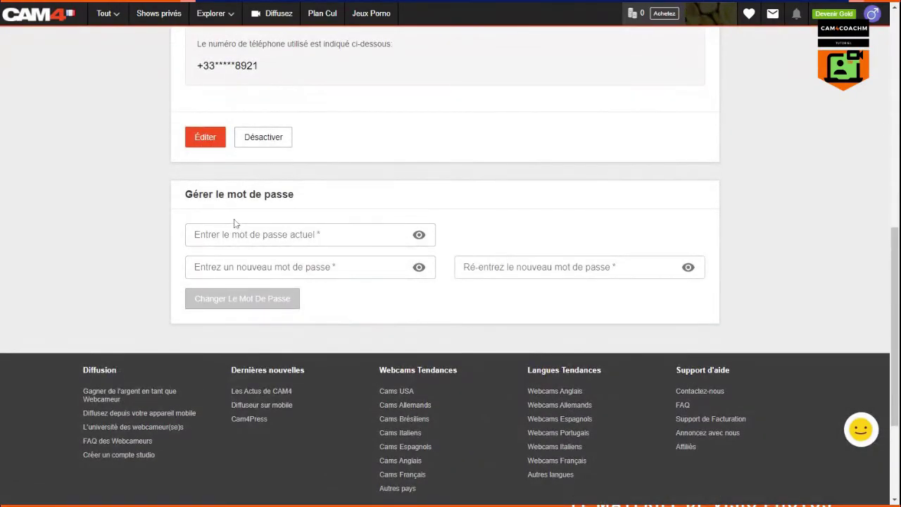
pyautogui.scroll(4, 235, 223)
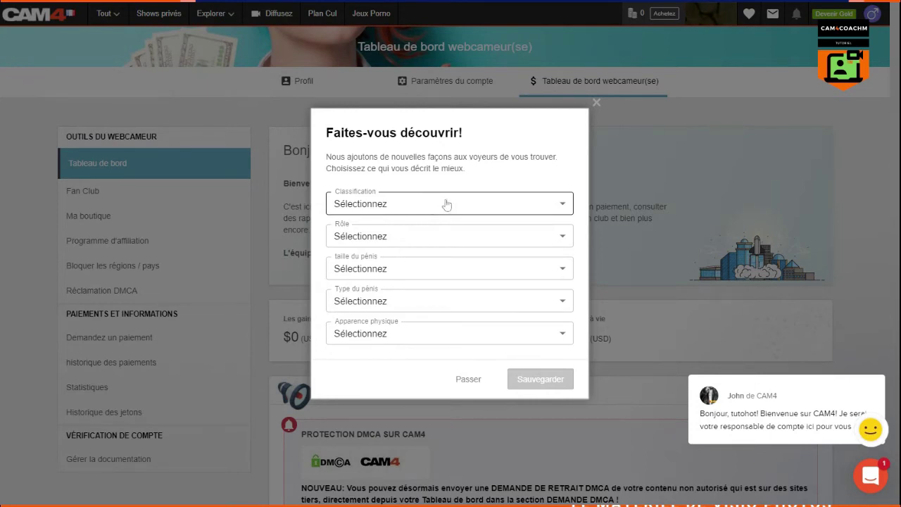
# - Choose Cub, Actif, Moyen, Non circoncis and Moyen appearance in the discovery form and save
pyautogui.click(446, 205)
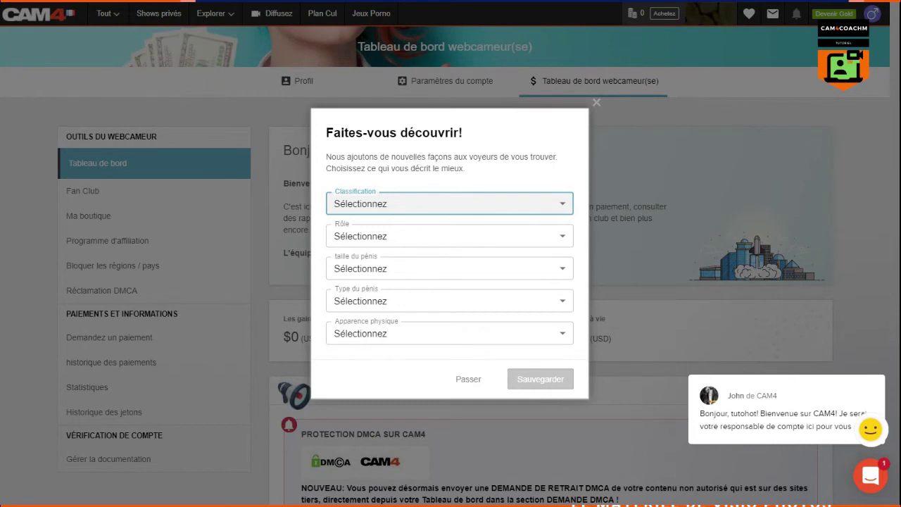
pyautogui.press('Down')
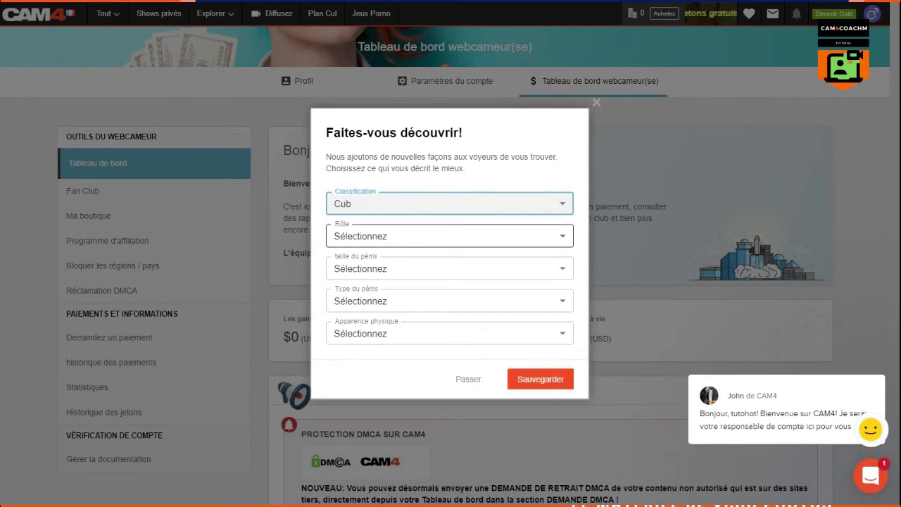
pyautogui.press('Tab')
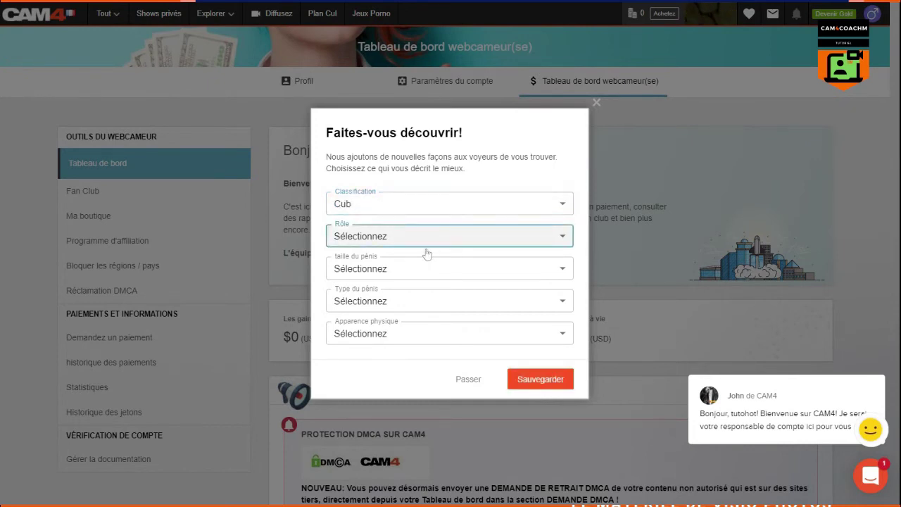
pyautogui.press('Down')
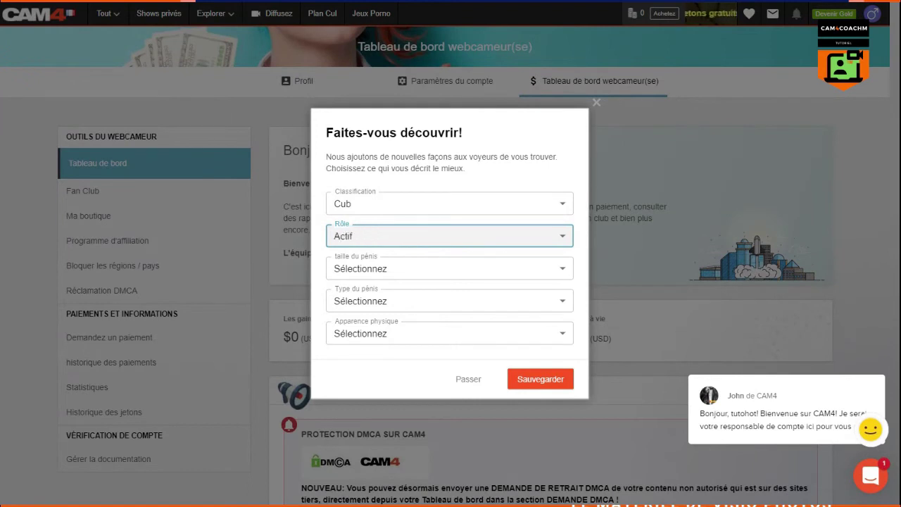
pyautogui.press('Tab')
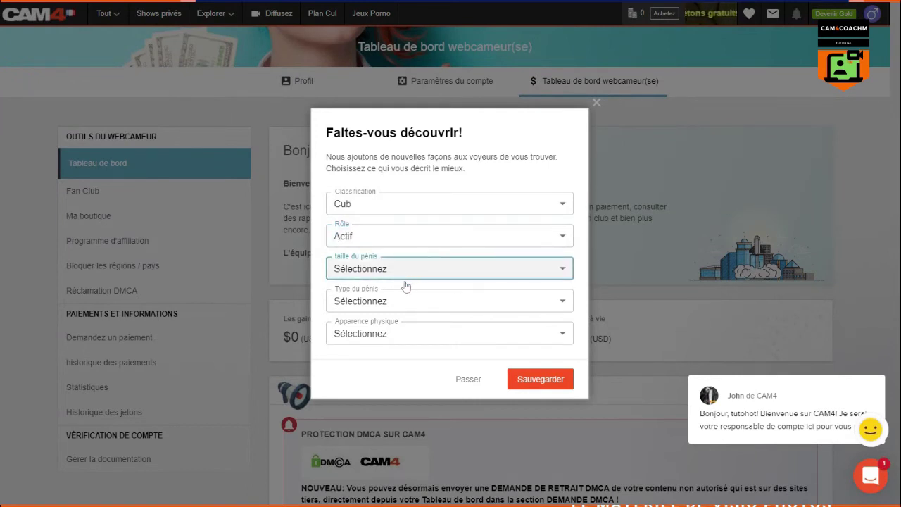
pyautogui.press('Down')
pyautogui.press('Down')
pyautogui.press('Tab')
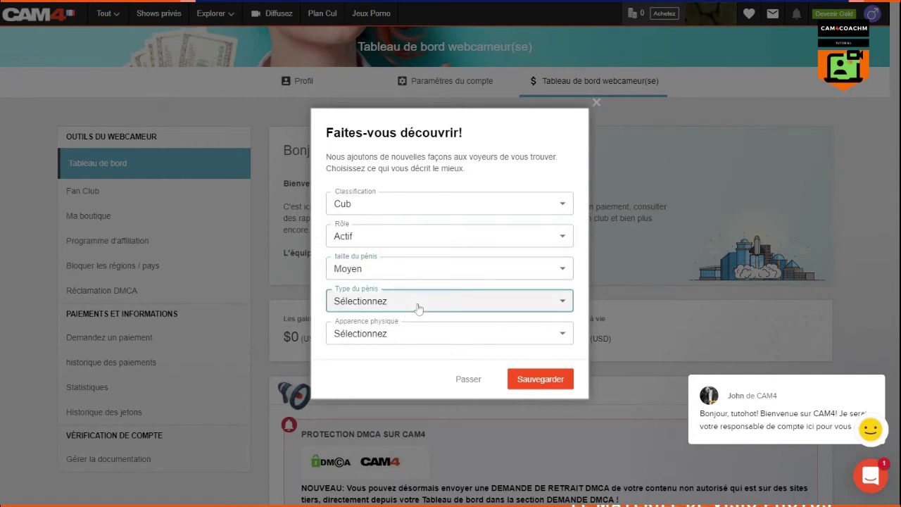
pyautogui.press('Down')
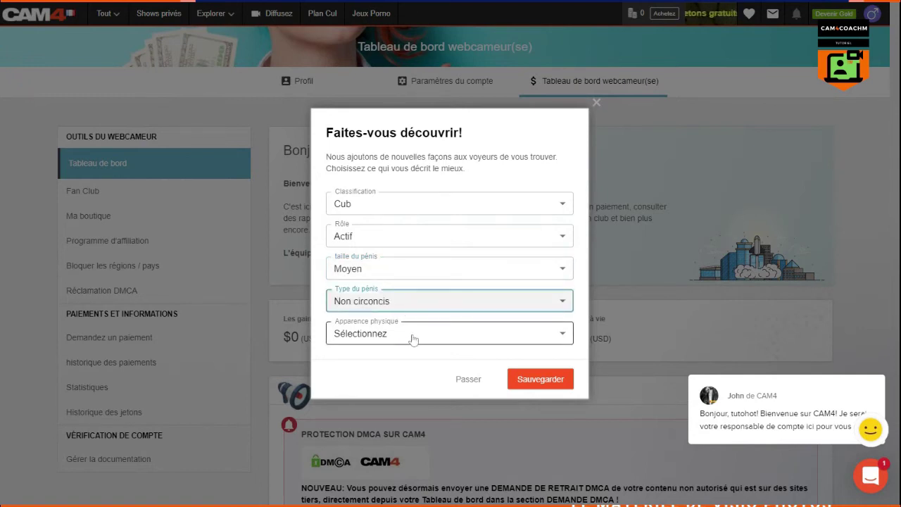
pyautogui.press('Tab')
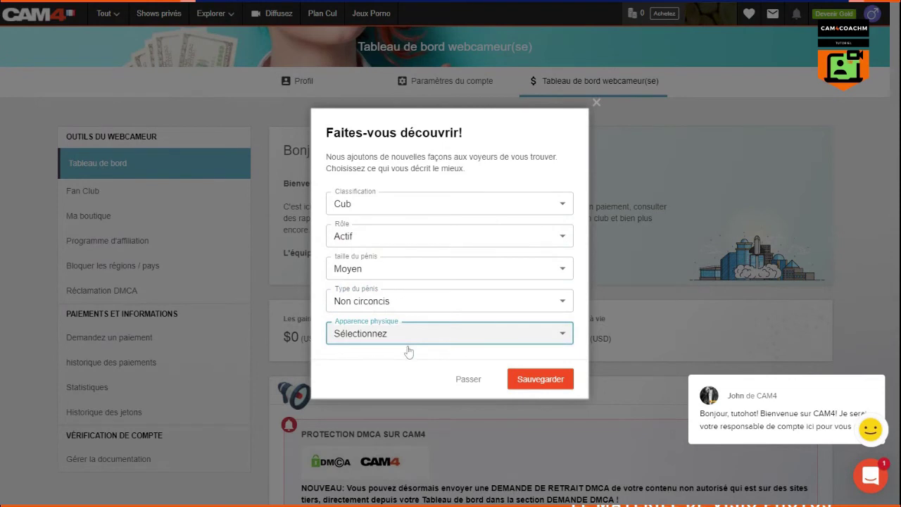
pyautogui.press('Down')
pyautogui.press('Down')
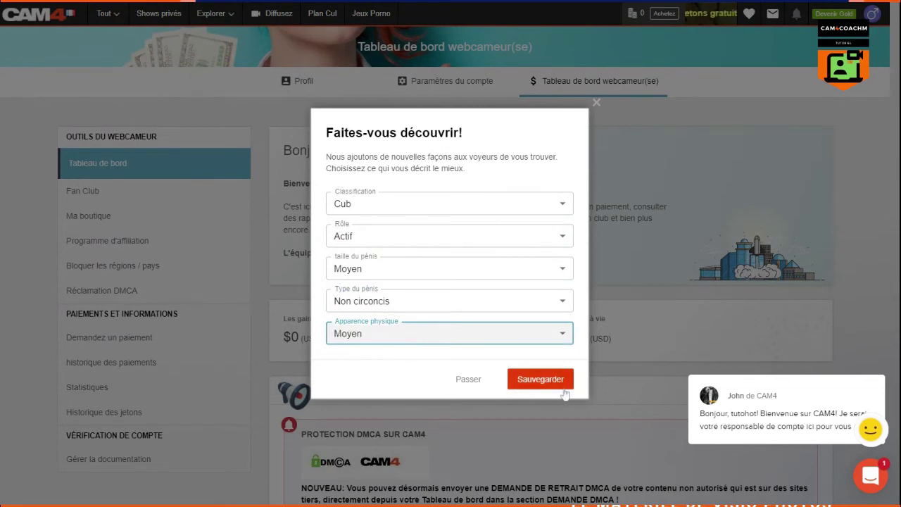
pyautogui.click(552, 380)
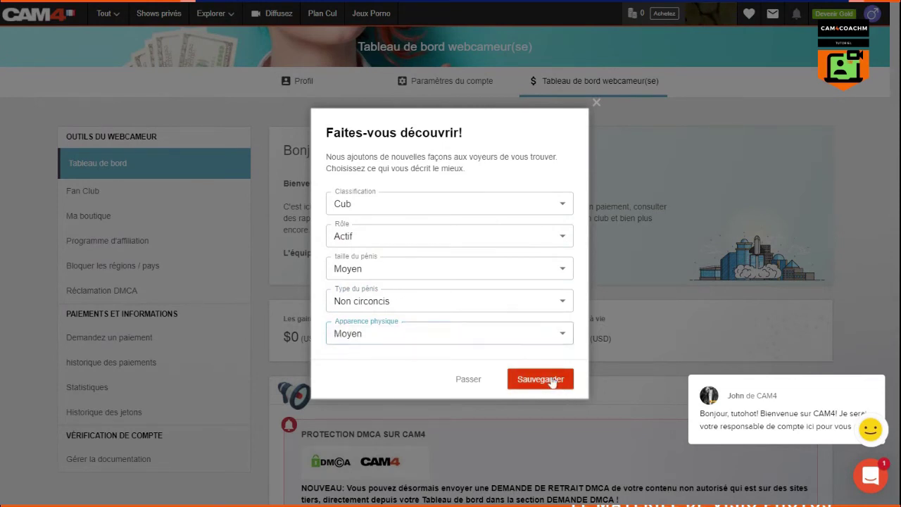
pyautogui.click(552, 380)
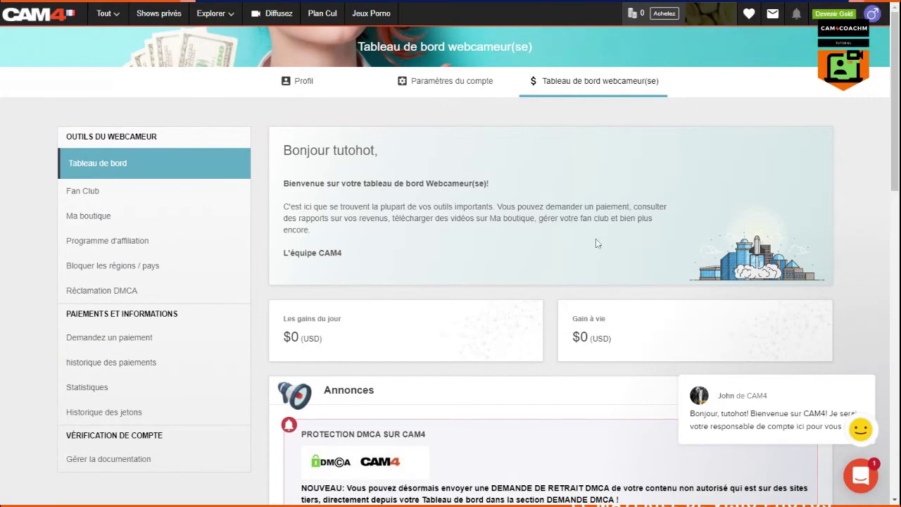
pyautogui.scroll(-2, 595, 243)
pyautogui.scroll(-1, 596, 239)
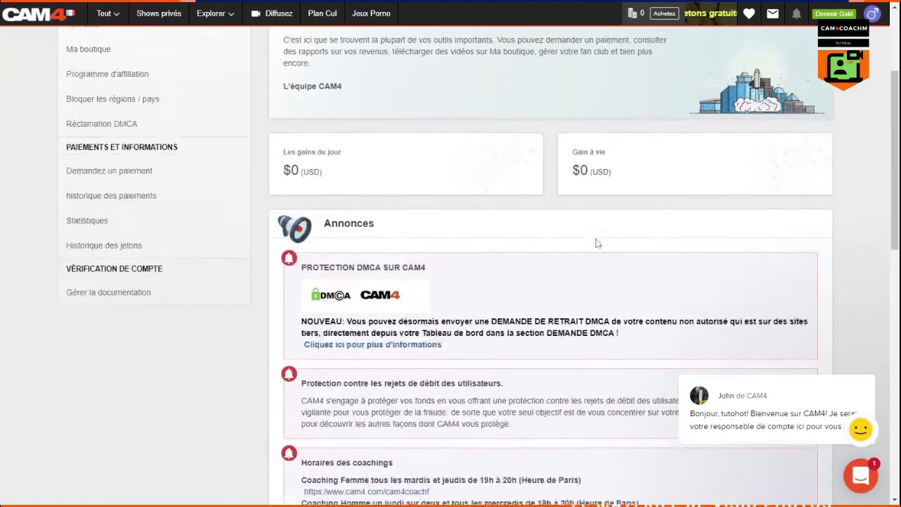
pyautogui.scroll(-2, 295, 147)
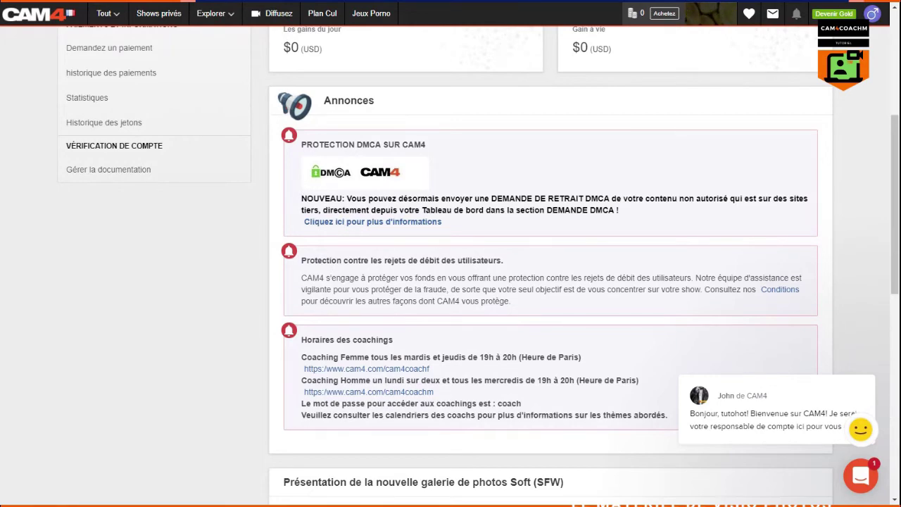
pyautogui.scroll(-2, 273, 243)
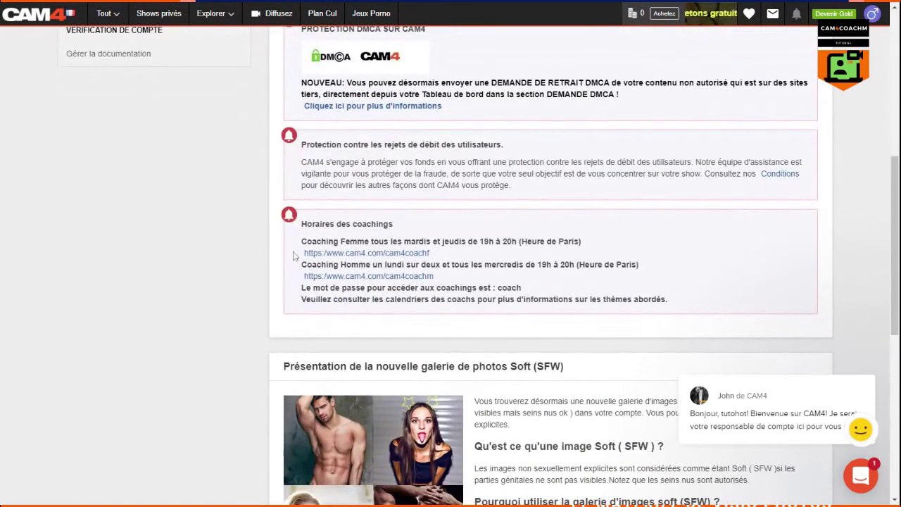
pyautogui.scroll(-2, 308, 261)
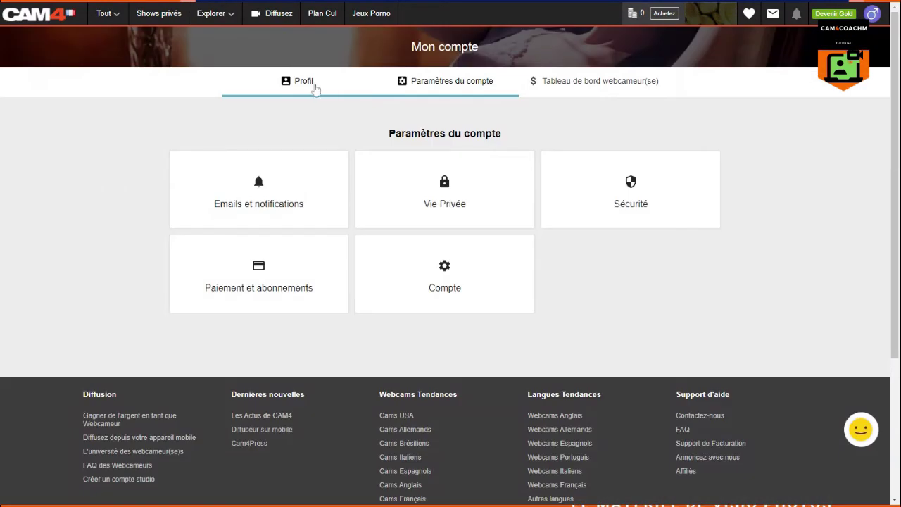
pyautogui.click(304, 83)
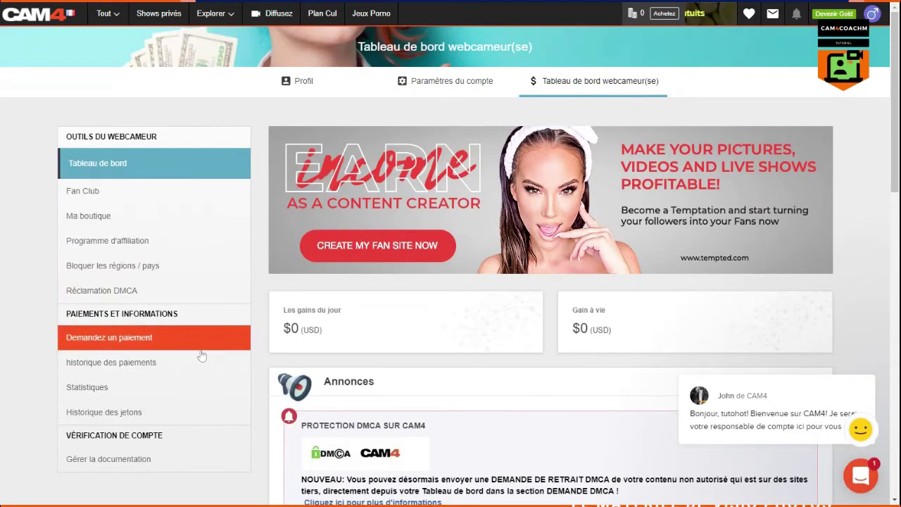
# - Open the payment request page, note the $0 balance and scroll the payout methods
pyautogui.click(123, 338)
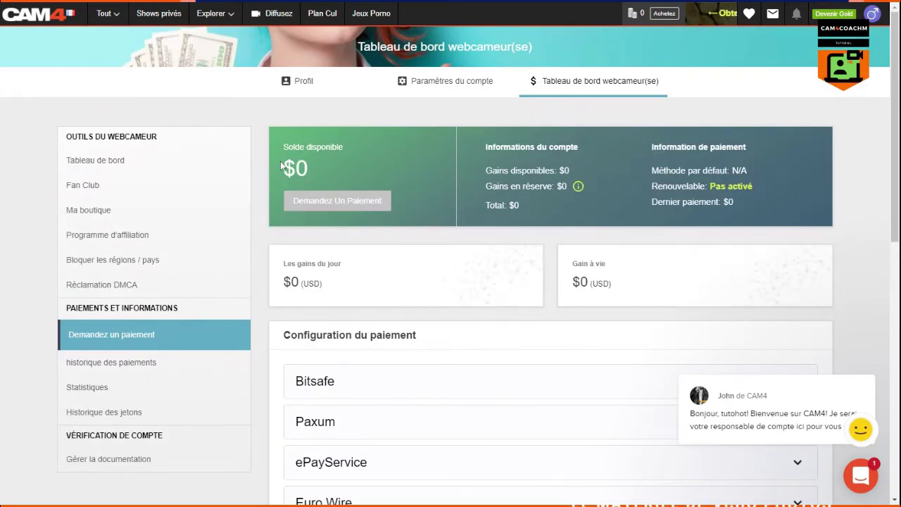
pyautogui.moveTo(296, 168); pyautogui.dragTo(363, 169)
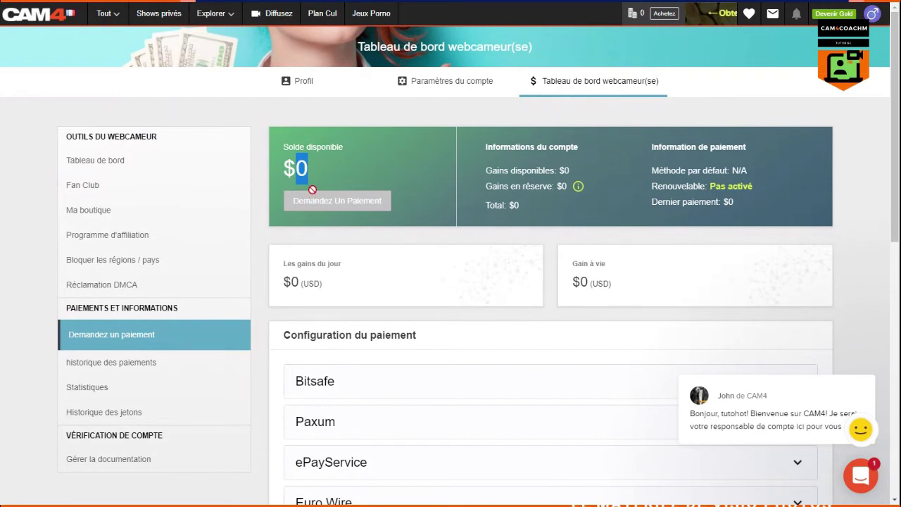
pyautogui.scroll(-1, 311, 189)
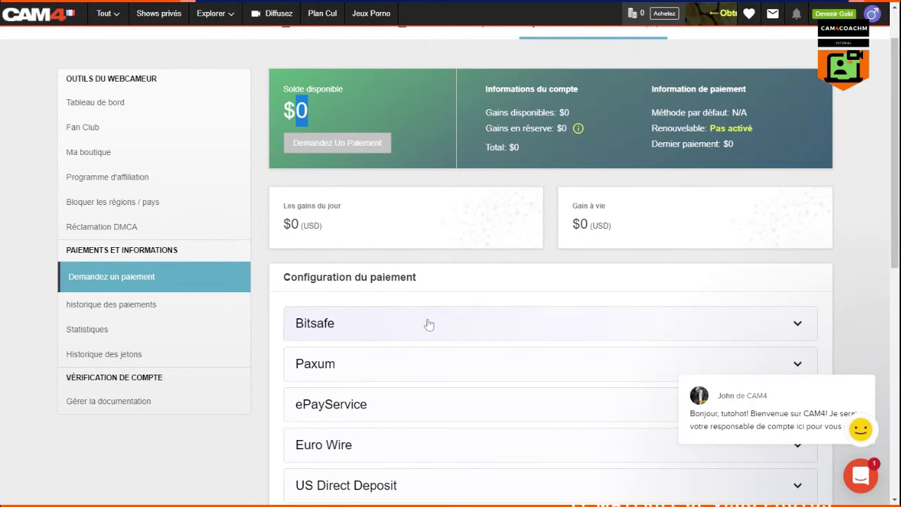
pyautogui.scroll(-1, 427, 322)
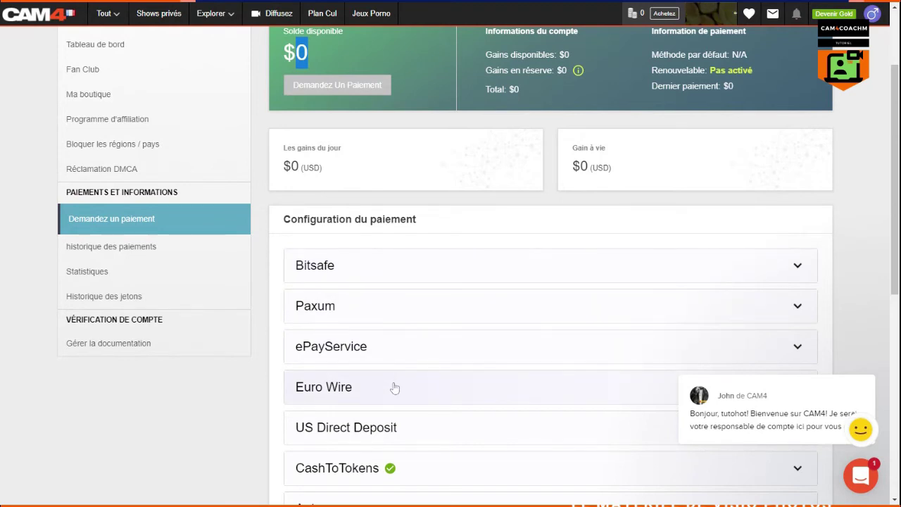
pyautogui.scroll(-1, 394, 387)
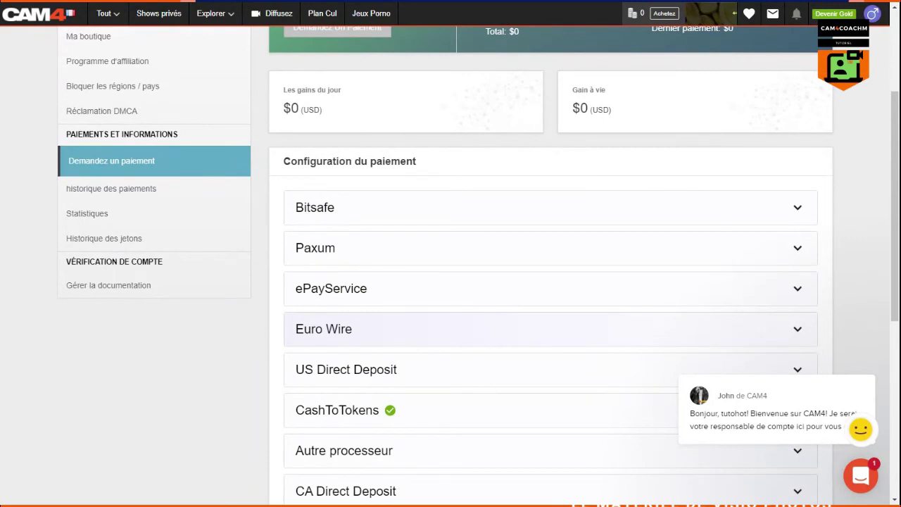
# - Expand the Euro Wire payout option to view its SWIFT details, then collapse it
pyautogui.click(370, 335)
pyautogui.scroll(-4, 372, 335)
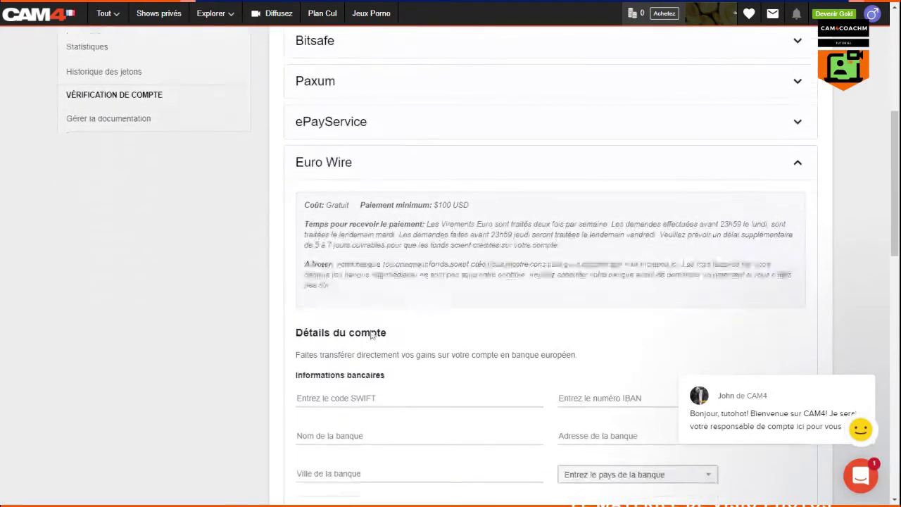
pyautogui.click(359, 336)
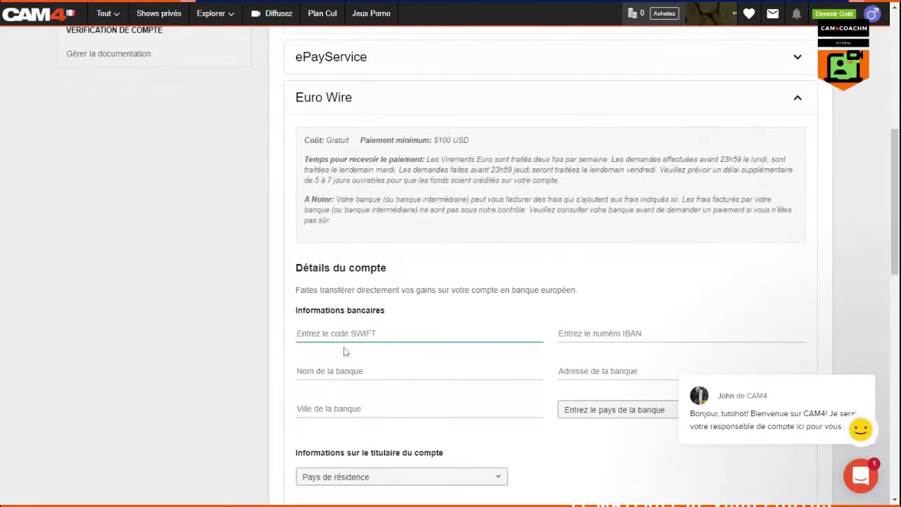
pyautogui.click(797, 97)
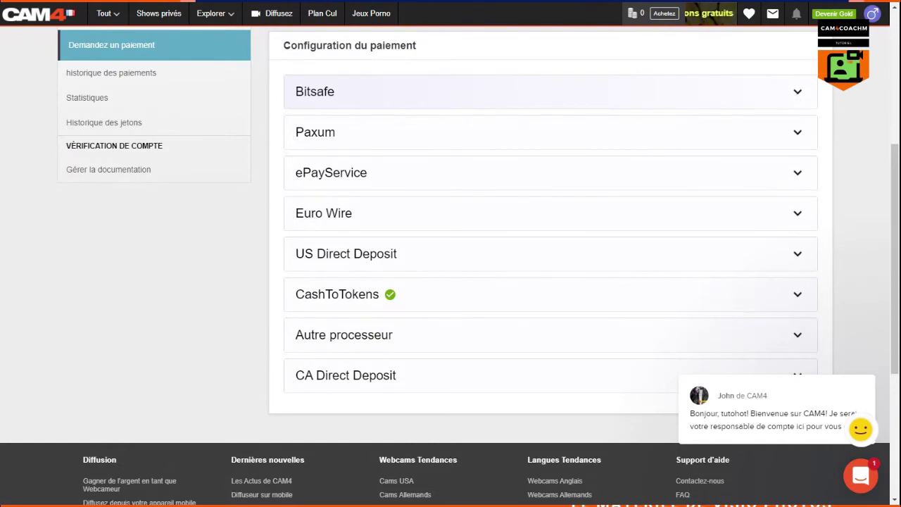
# - Check the Bitsafe payout details, then expand CashToTokens: free, $0.1 USD minimum, instant
pyautogui.click(798, 97)
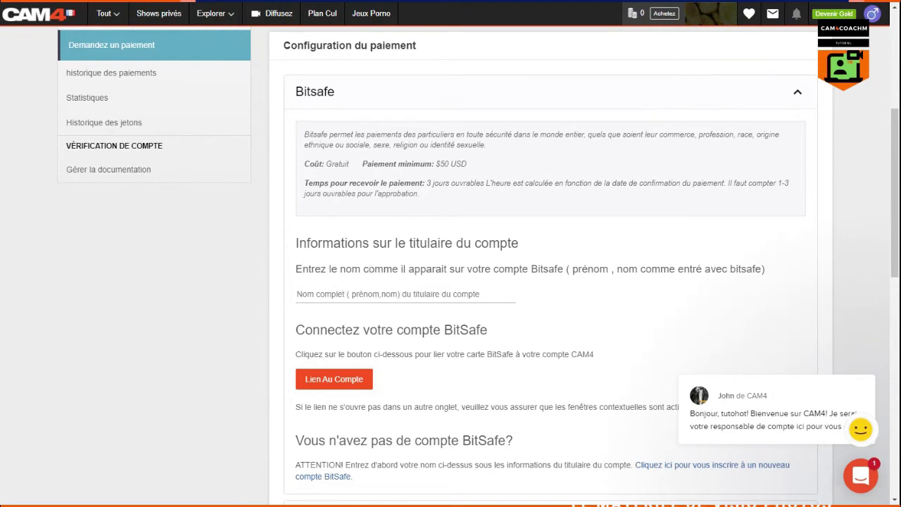
pyautogui.scroll(-3, 377, 301)
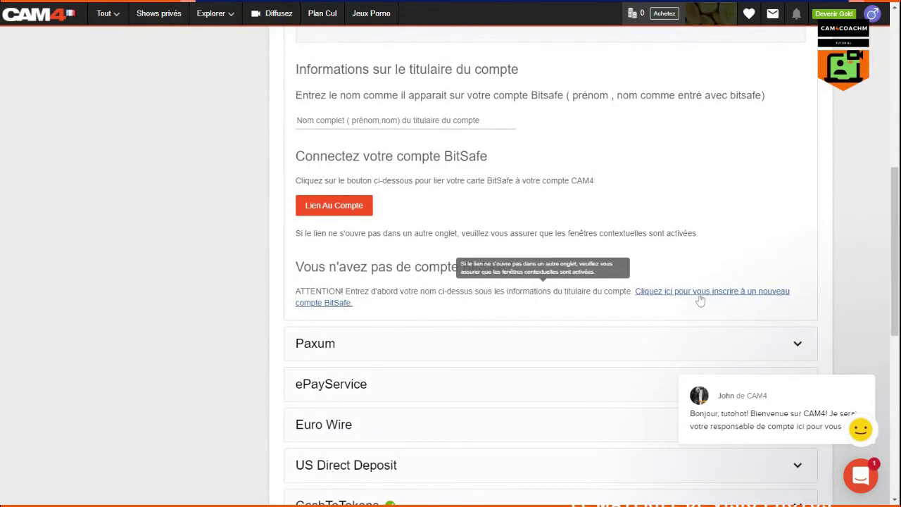
pyautogui.click(414, 352)
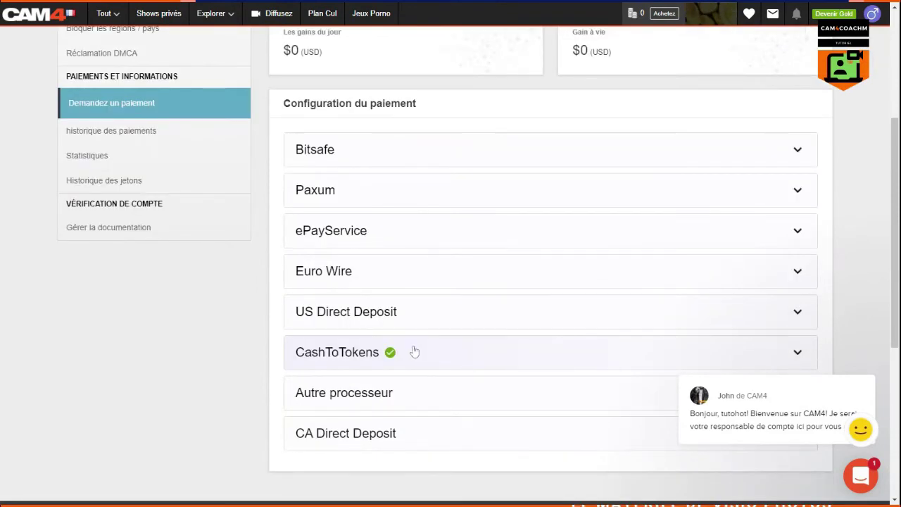
pyautogui.scroll(-1, 541, 352)
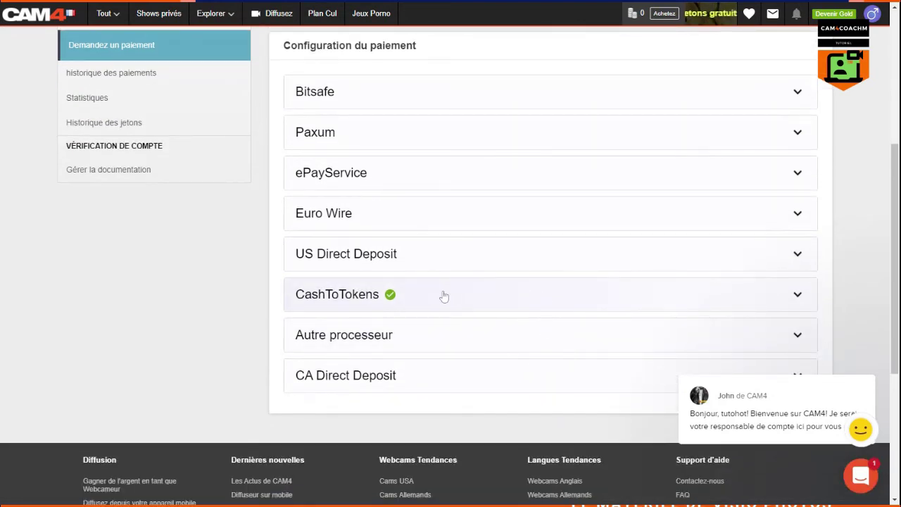
pyautogui.click(649, 305)
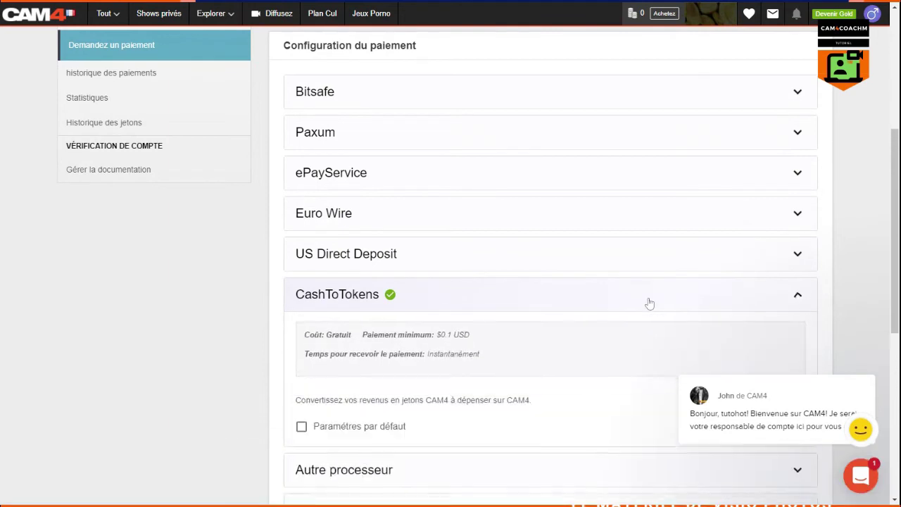
pyautogui.scroll(4, 103, 341)
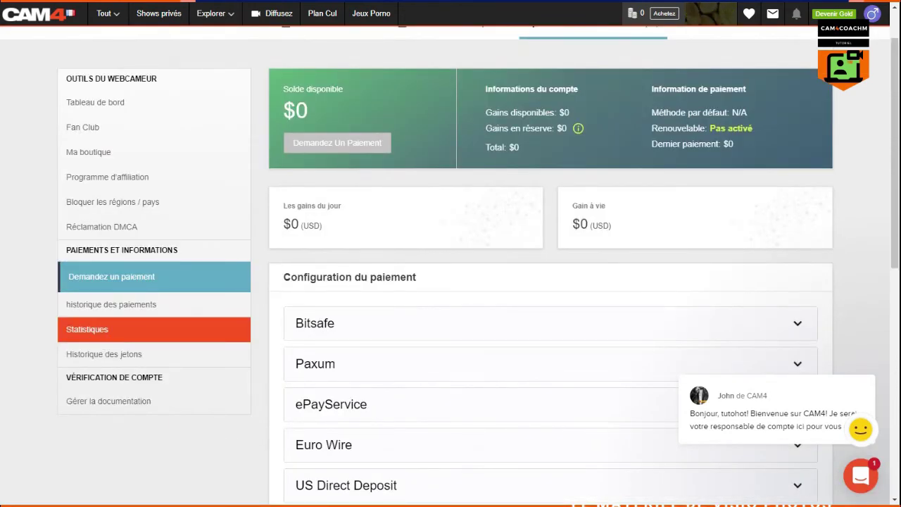
# - Open Statistiques and check the 14-day report, including the N/A hourly average
pyautogui.click(107, 338)
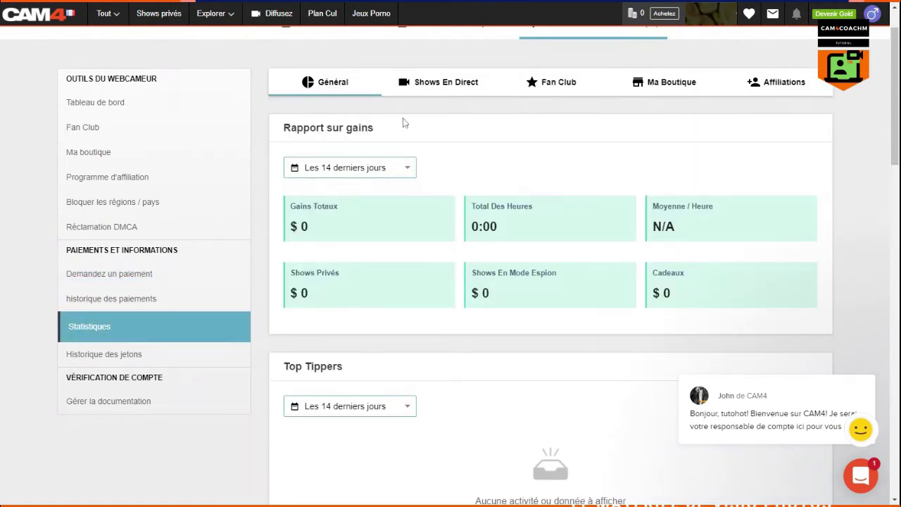
pyautogui.moveTo(653, 226); pyautogui.dragTo(664, 226)
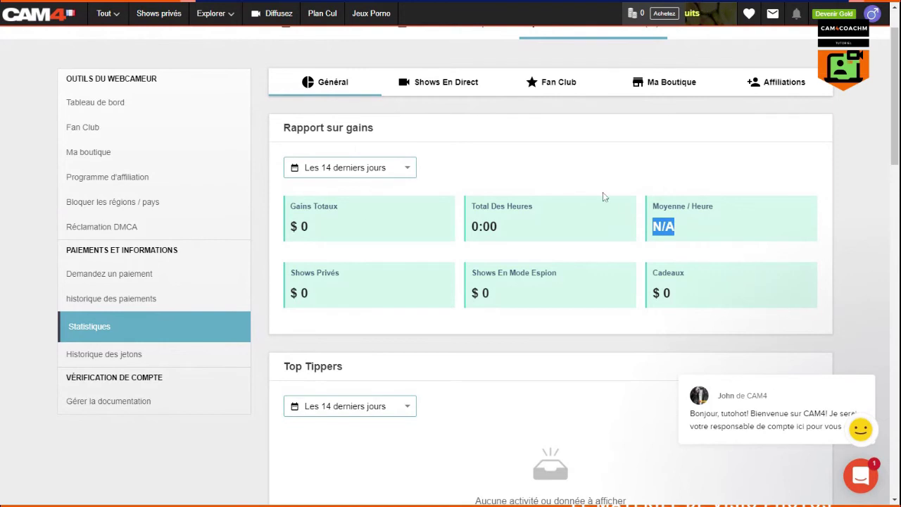
pyautogui.click(640, 205)
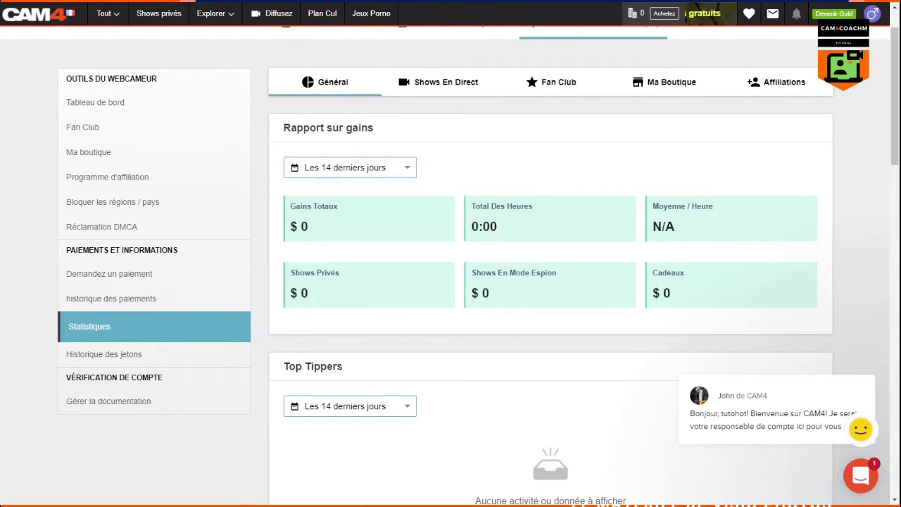
pyautogui.scroll(-3, 316, 146)
pyautogui.scroll(-1, 316, 147)
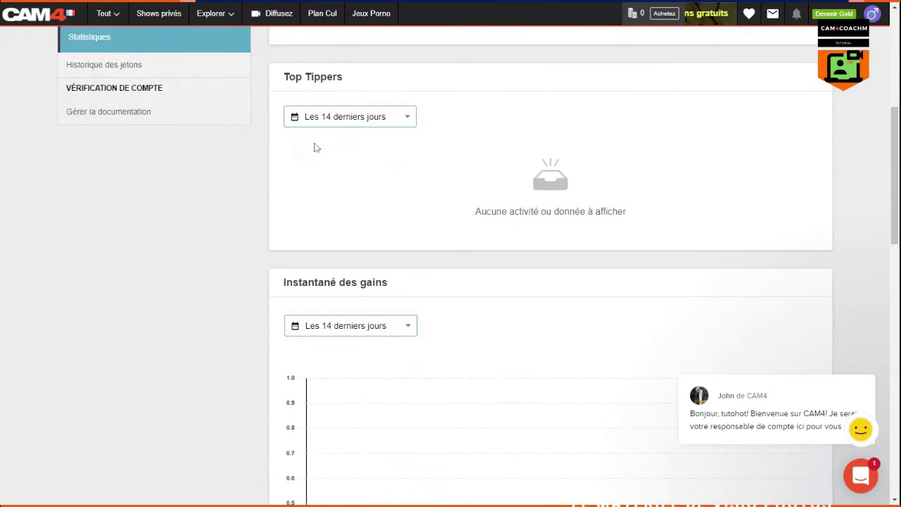
# - Review the Top Tippers and earnings snapshot period choices without changing them
pyautogui.click(360, 120)
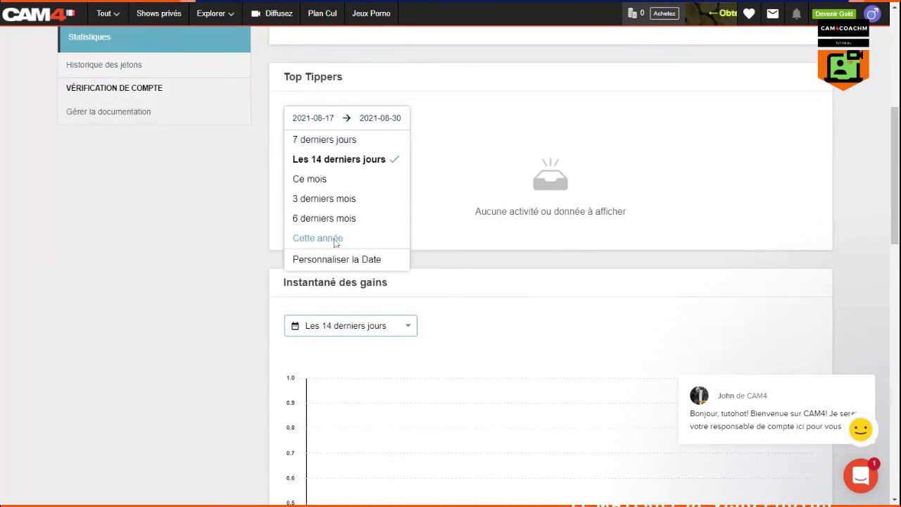
pyautogui.click(500, 150)
pyautogui.scroll(-3, 388, 336)
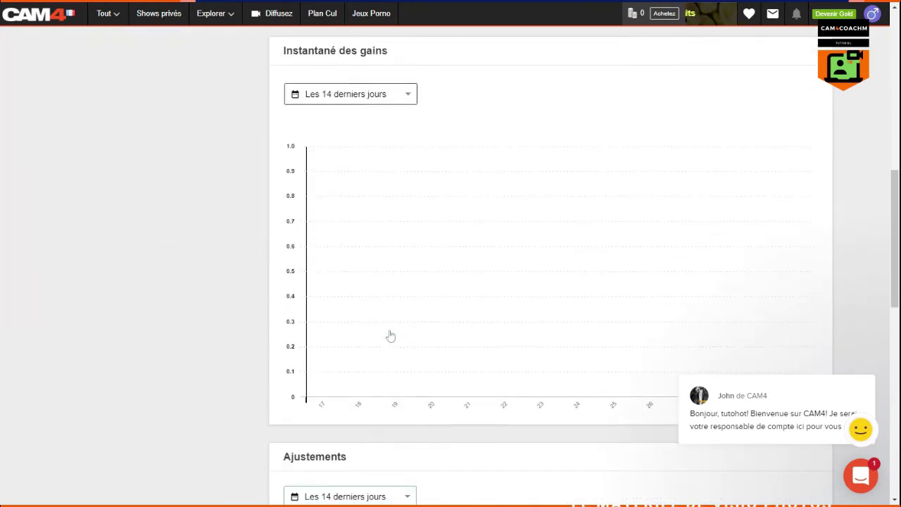
pyautogui.click(407, 94)
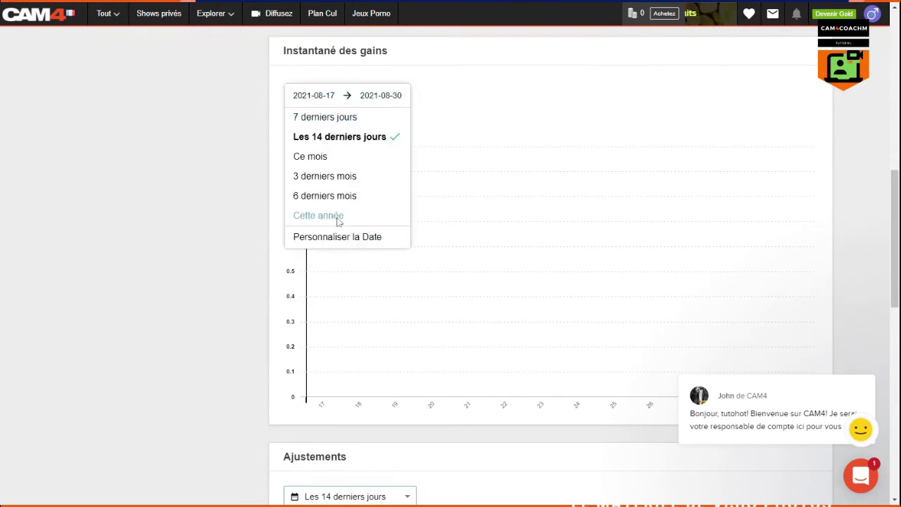
pyautogui.scroll(-2, 238, 271)
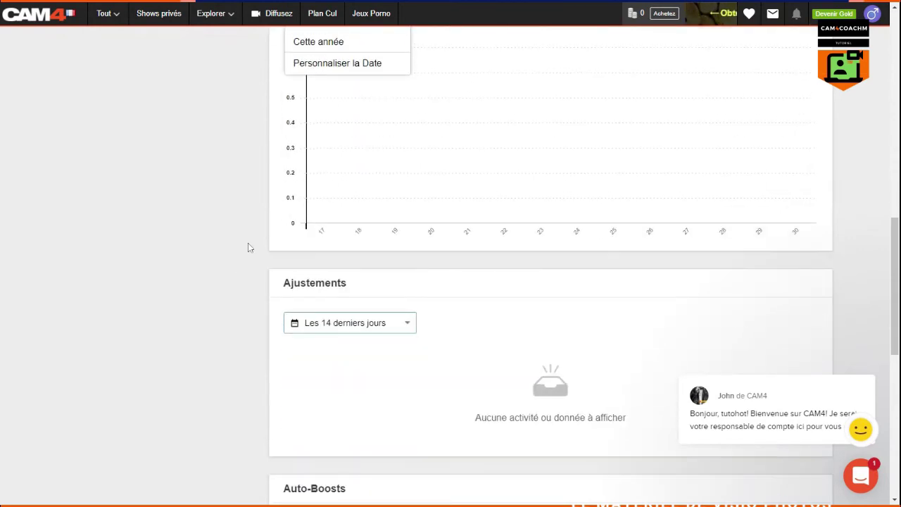
pyautogui.click(248, 244)
pyautogui.scroll(1, 248, 244)
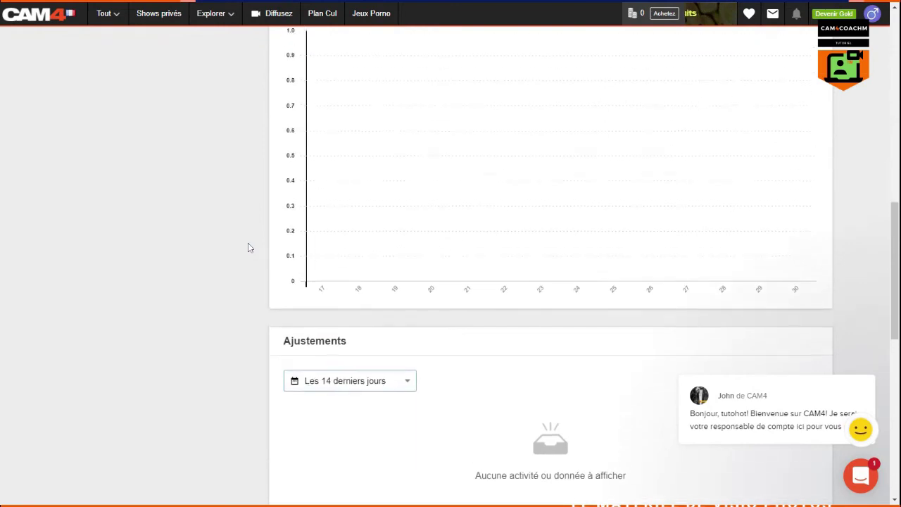
pyautogui.scroll(-5, 248, 244)
pyautogui.scroll(6, 247, 247)
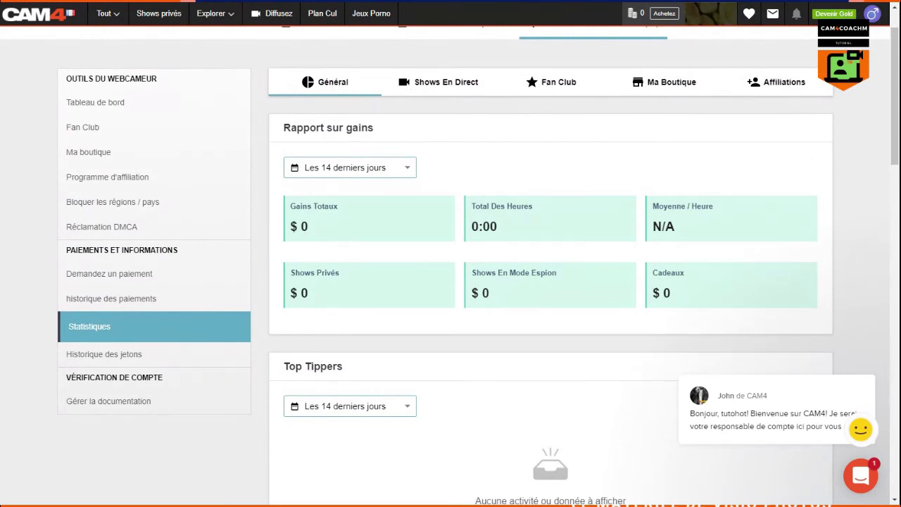
pyautogui.click(872, 13)
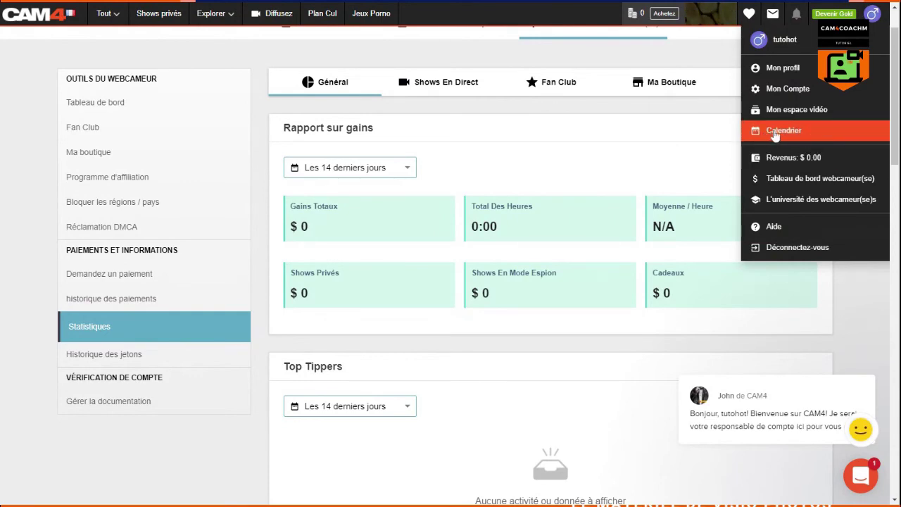
# - Open Fan Club settings showing an empty monthly token price (1–250) and description
pyautogui.click(107, 177)
pyautogui.click(103, 129)
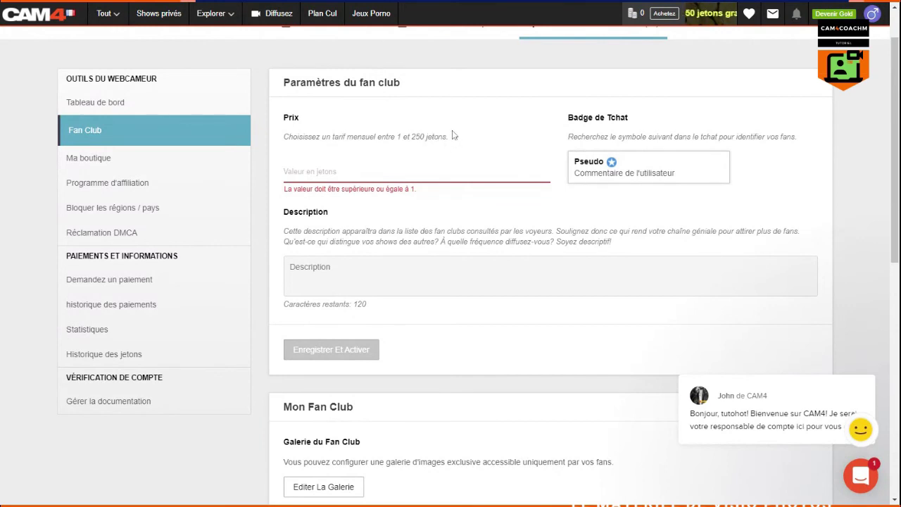
pyautogui.scroll(-2, 398, 135)
# - View the Shows En Direct statistics, then open the Programme d'affiliation page
pyautogui.click(87, 164)
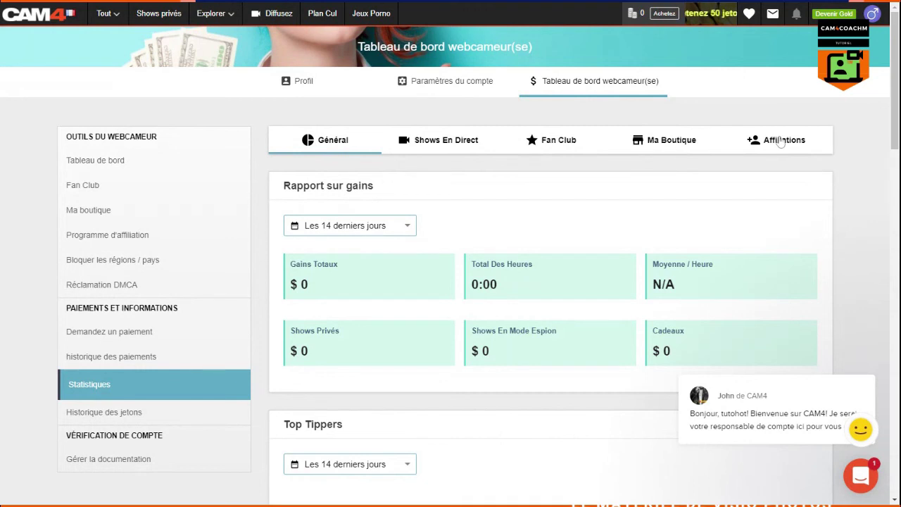
pyautogui.click(423, 146)
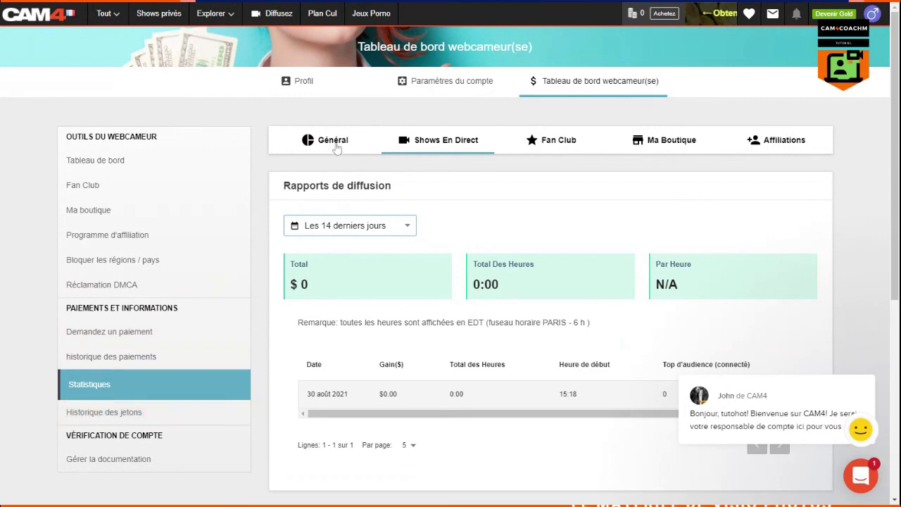
pyautogui.click(183, 239)
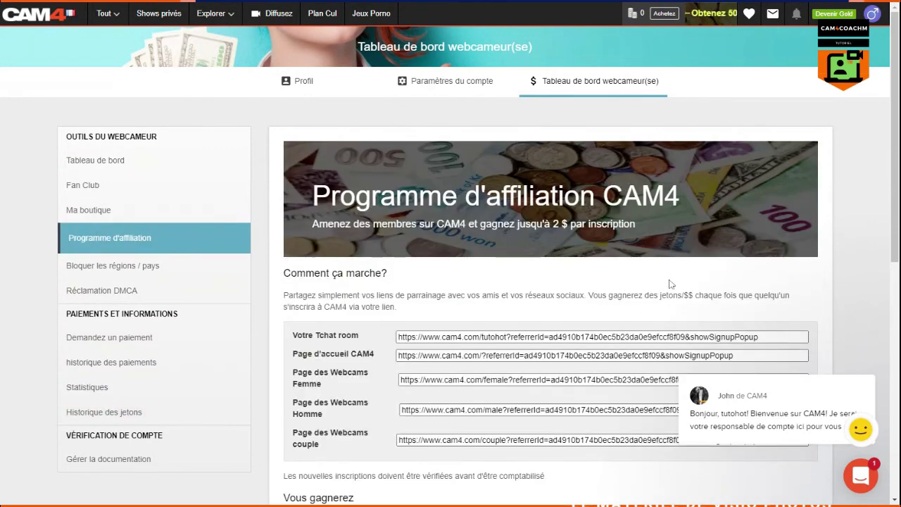
pyautogui.scroll(-2, 671, 285)
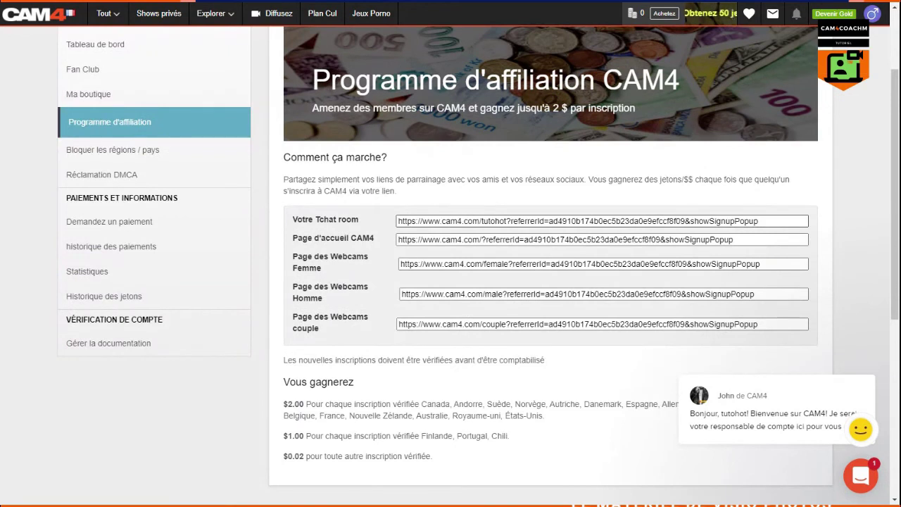
# - Select the full Votre Tchat room referral link and scroll through the other referral links
pyautogui.click(602, 221)
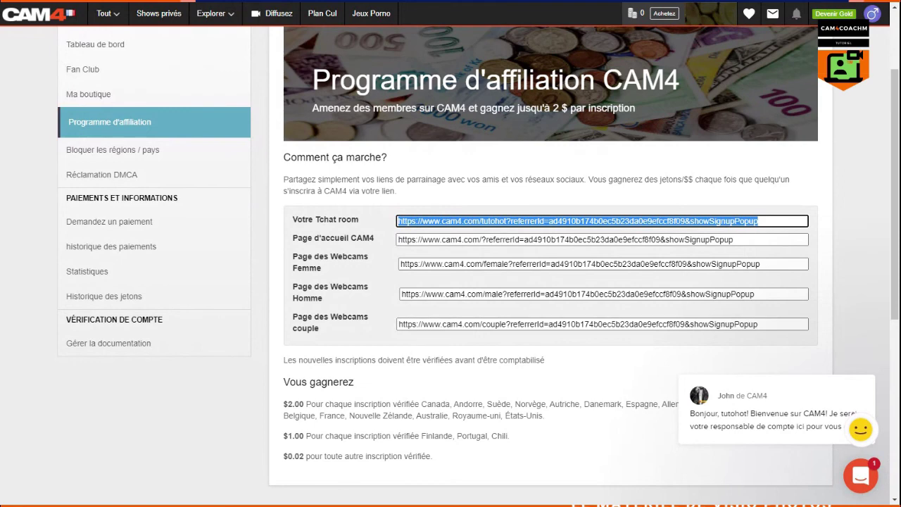
pyautogui.scroll(-3, 373, 346)
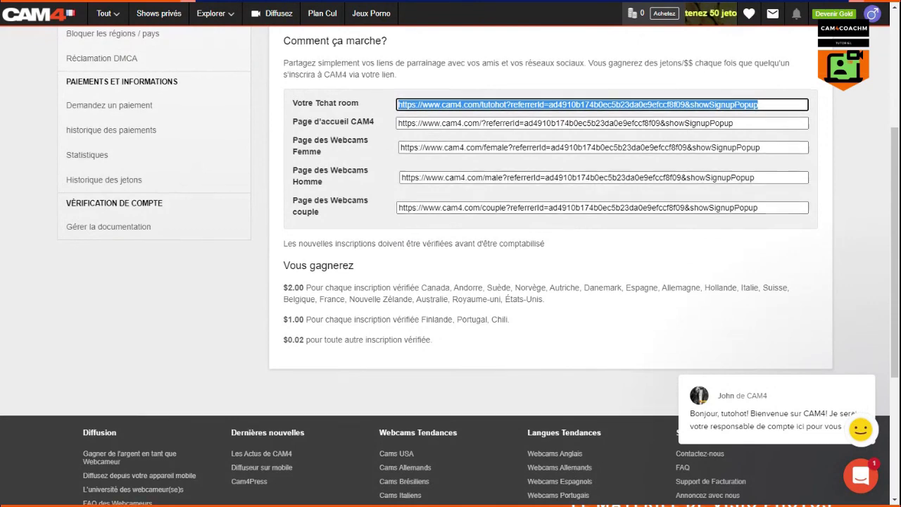
pyautogui.scroll(-3, 307, 281)
pyautogui.scroll(5, 784, 409)
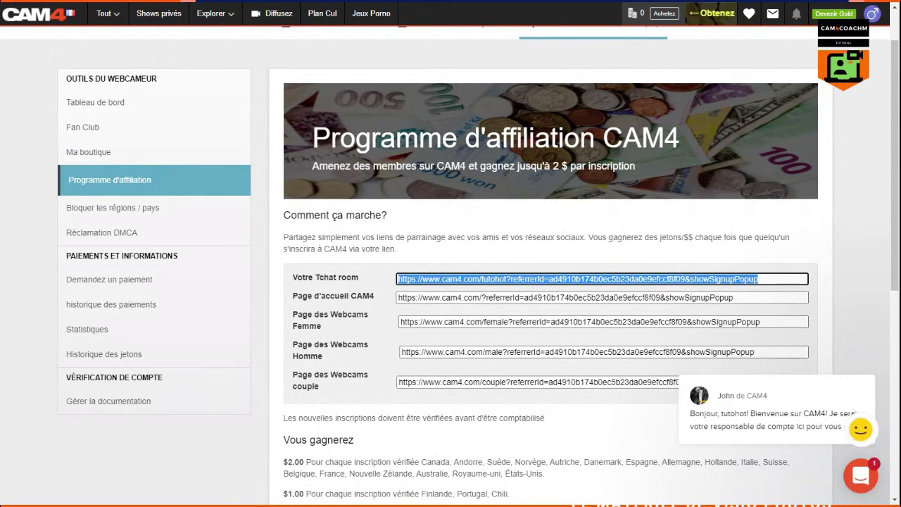
# - Read the account manager's chat message, then start a new conversation with CAM4 support
pyautogui.click(859, 478)
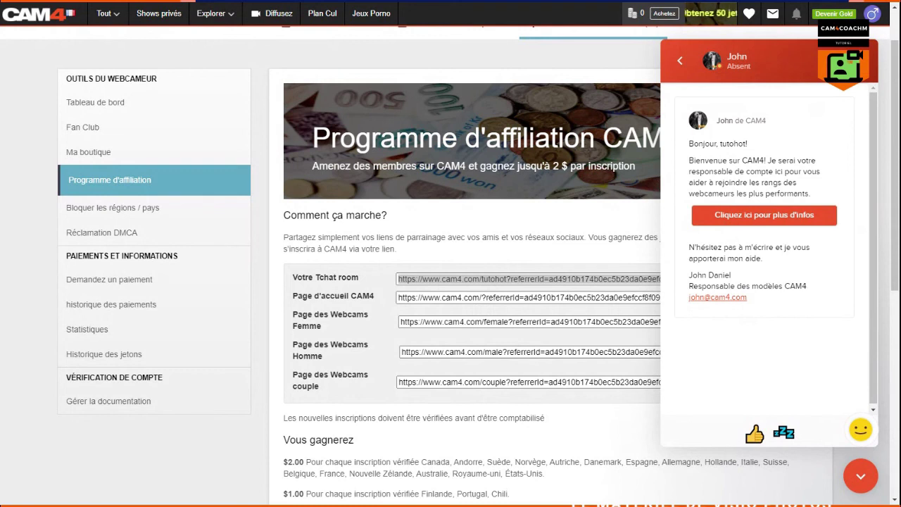
pyautogui.moveTo(688, 247); pyautogui.dragTo(781, 270)
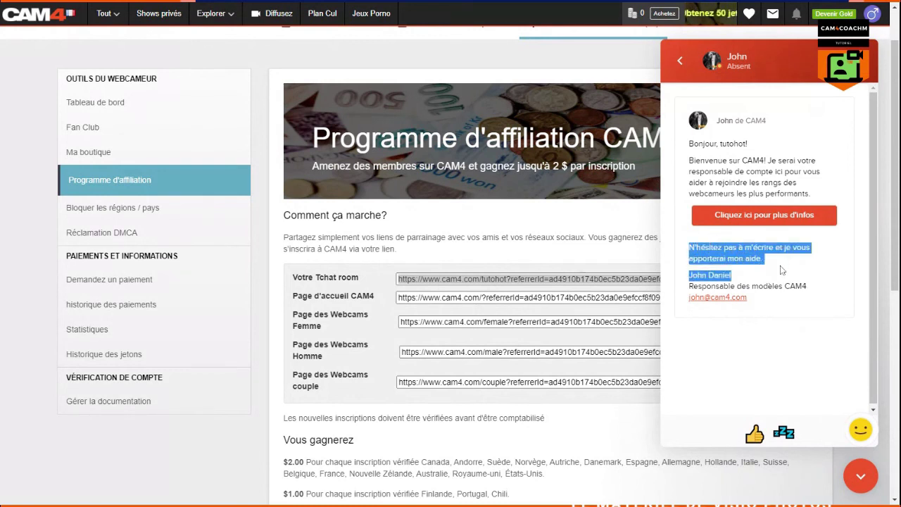
pyautogui.click(755, 435)
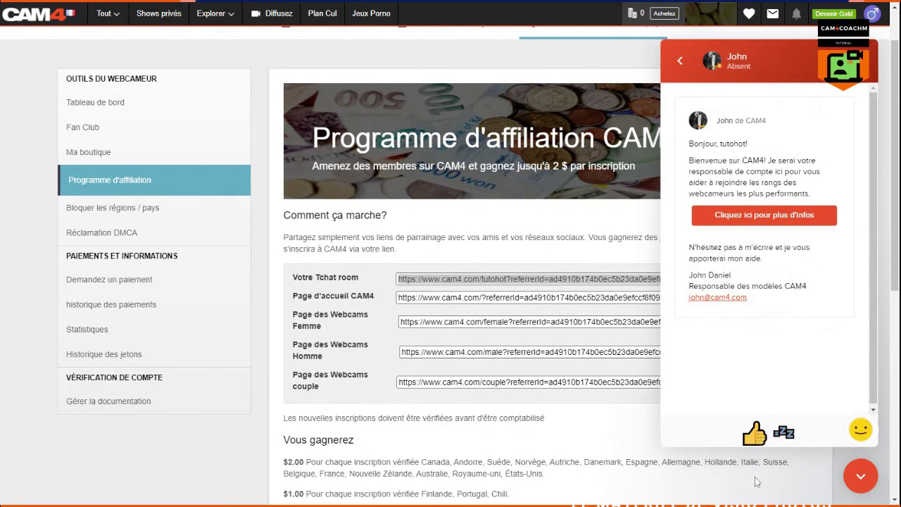
pyautogui.click(680, 60)
pyautogui.click(743, 318)
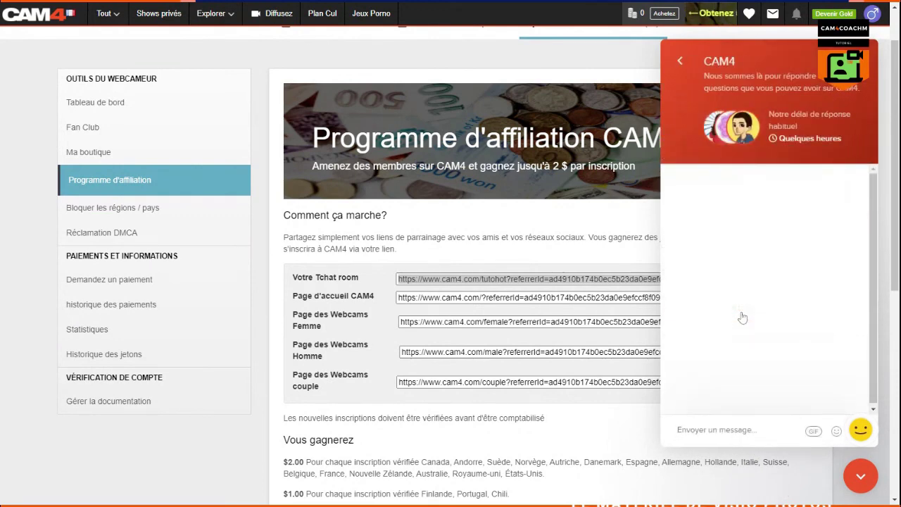